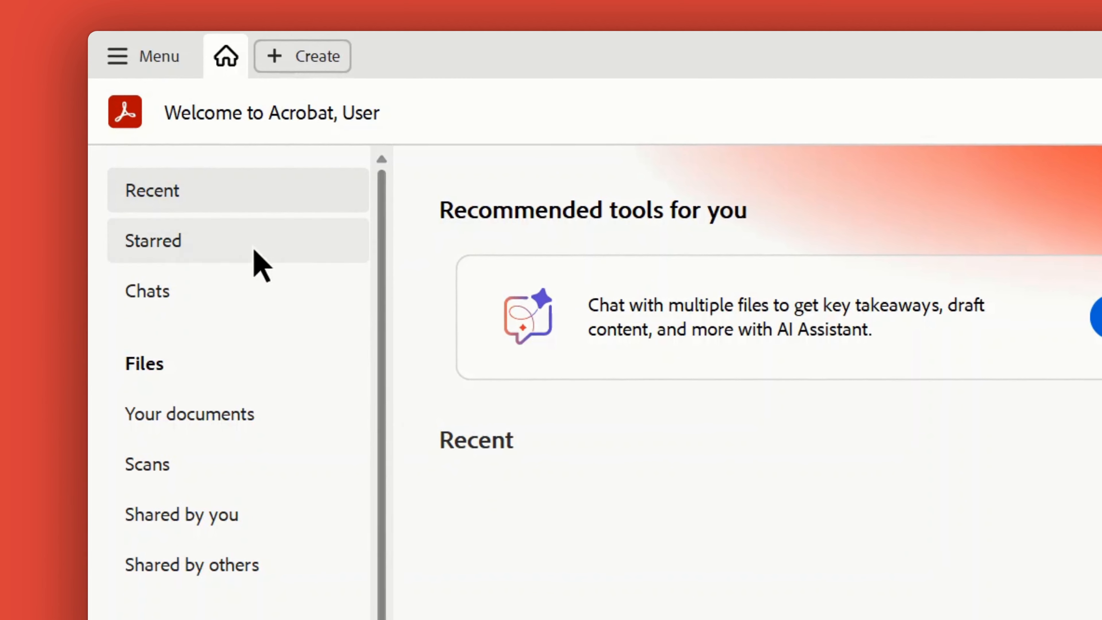
- Open the Auto-Rename PDF Files plugin and clear all existing filename components
click(117, 58)
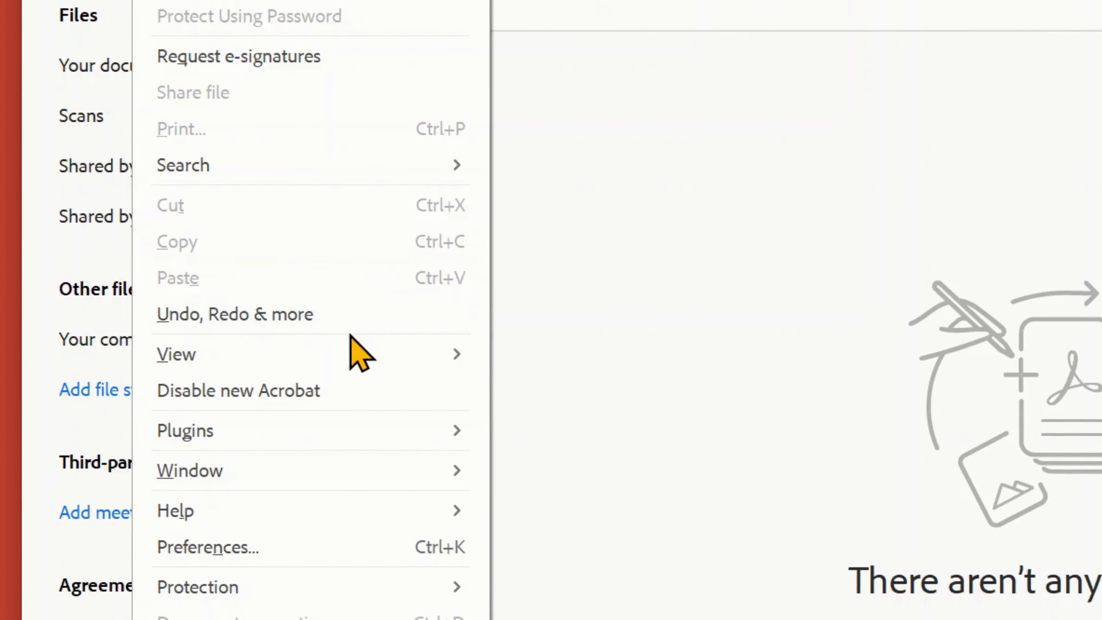
mouse_move(352, 429)
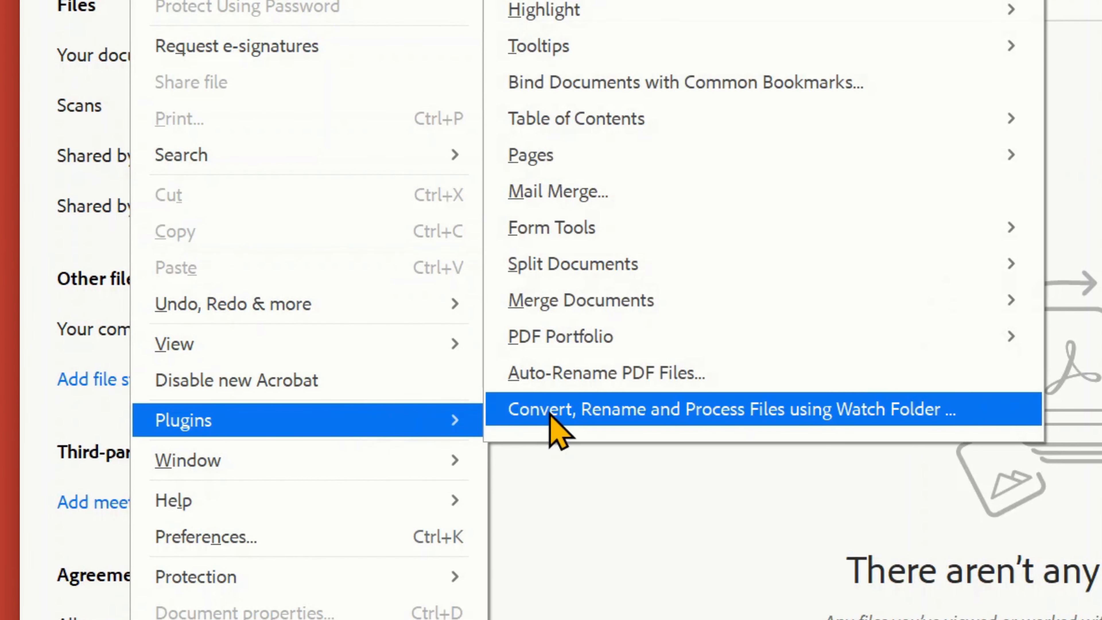
click(728, 371)
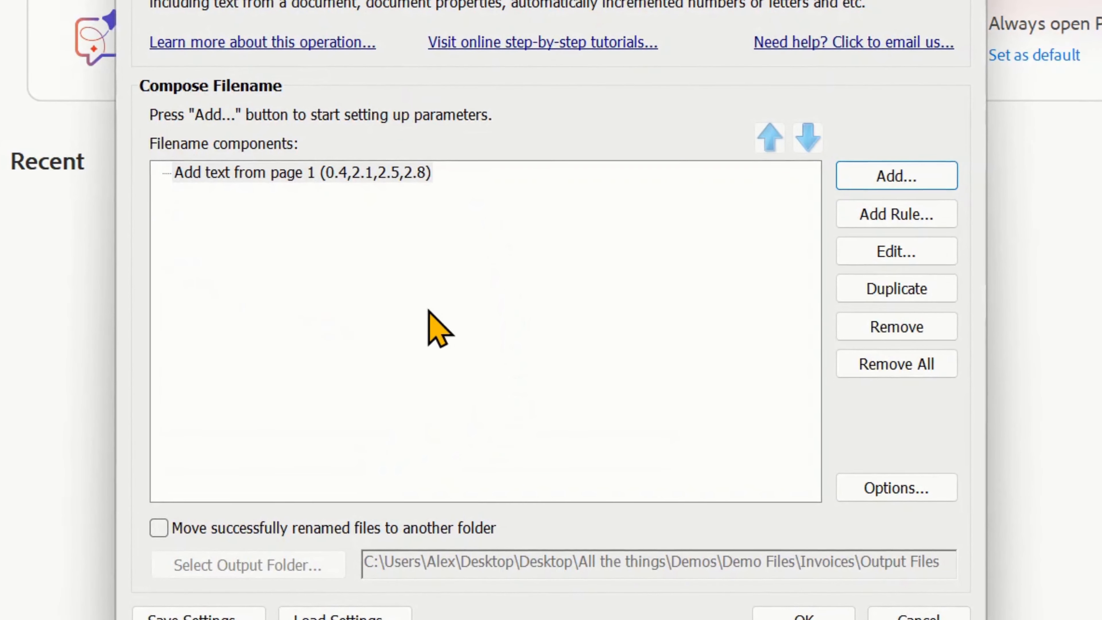
click(862, 364)
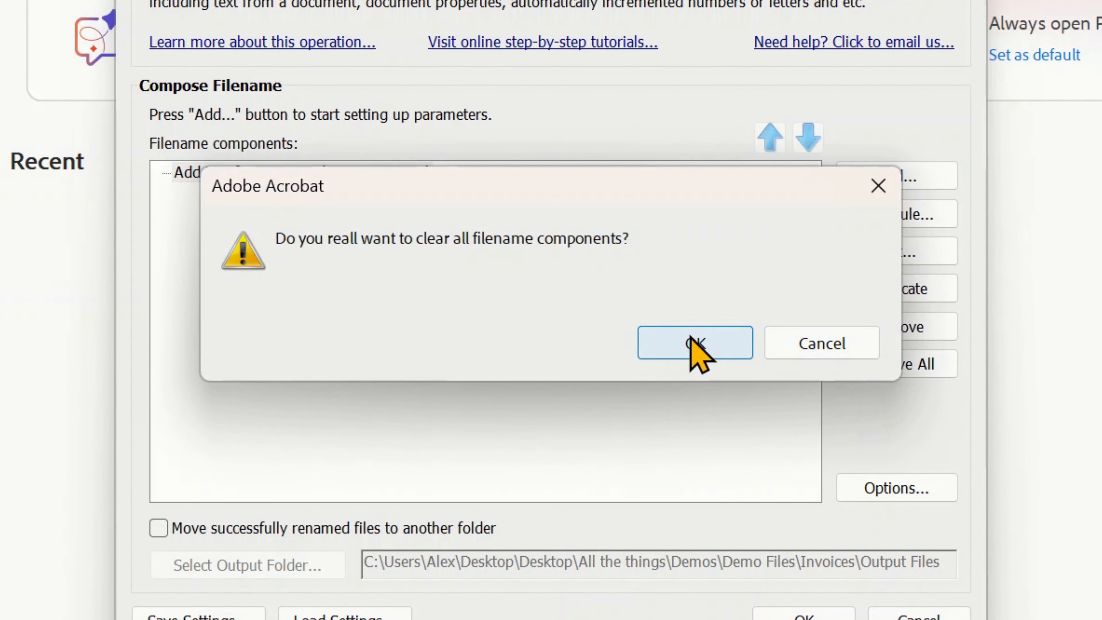
click(694, 343)
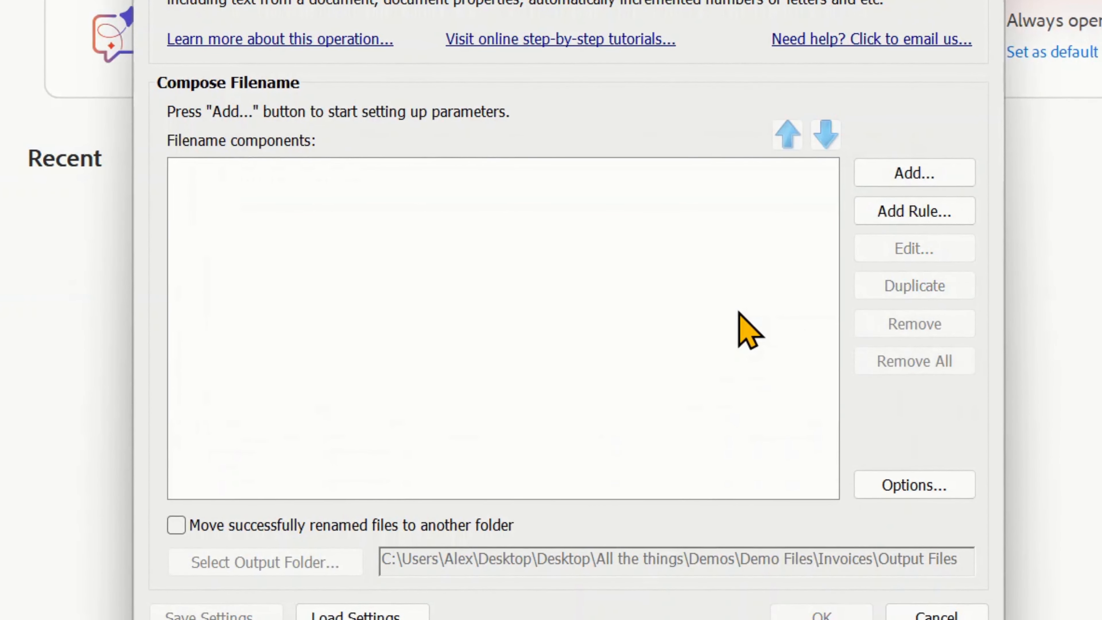
- Start a Text From Location filename component, using the first PDF in the Invoices folder as the sample file
click(956, 172)
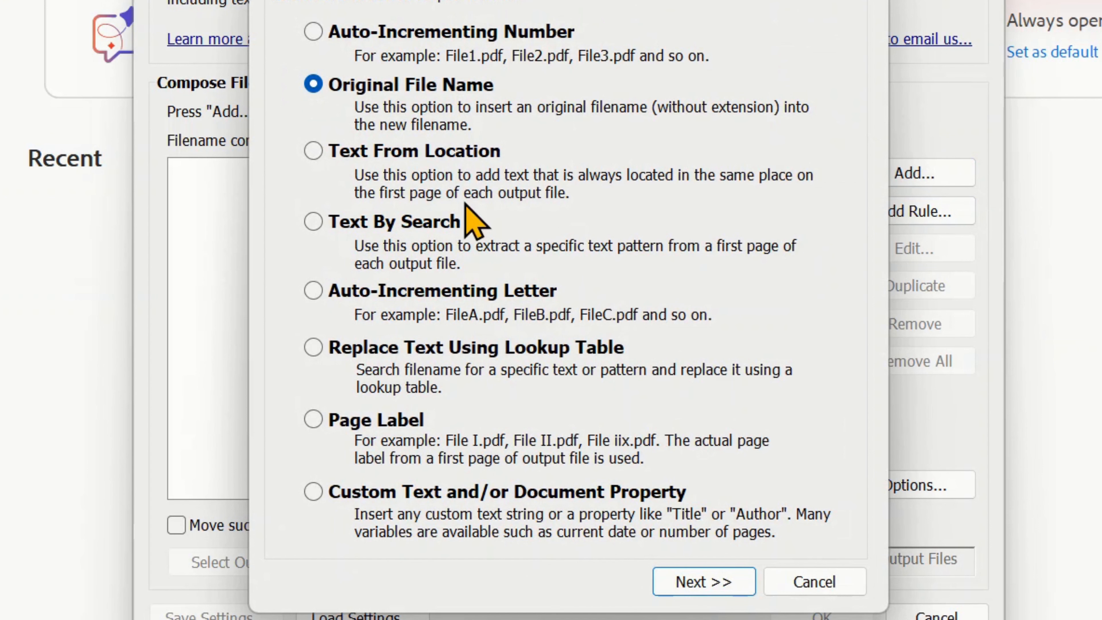
click(312, 150)
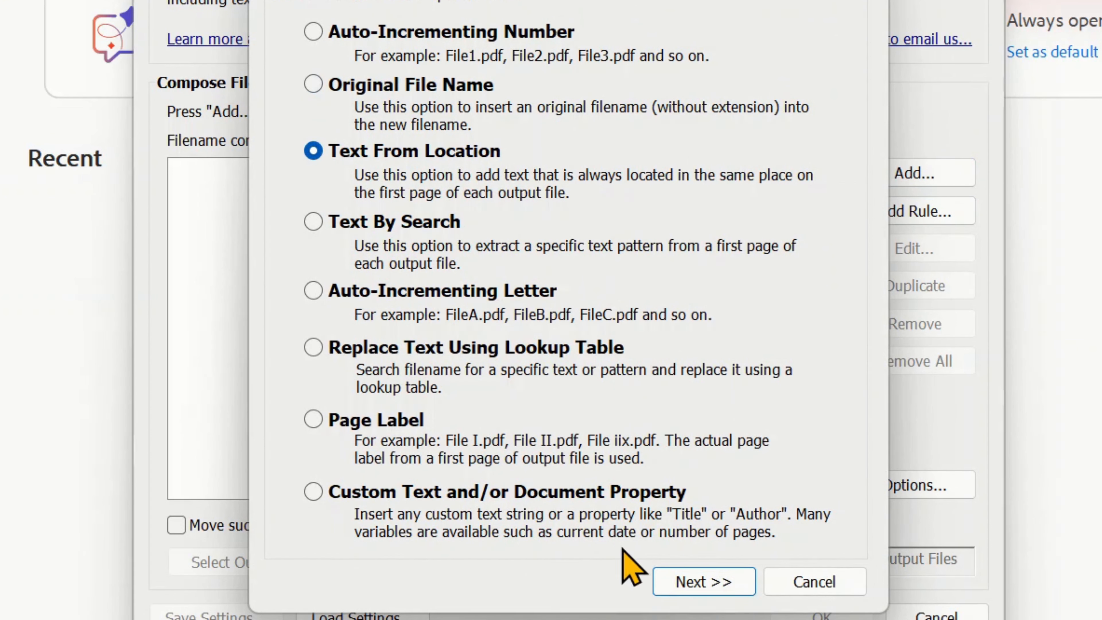
click(691, 582)
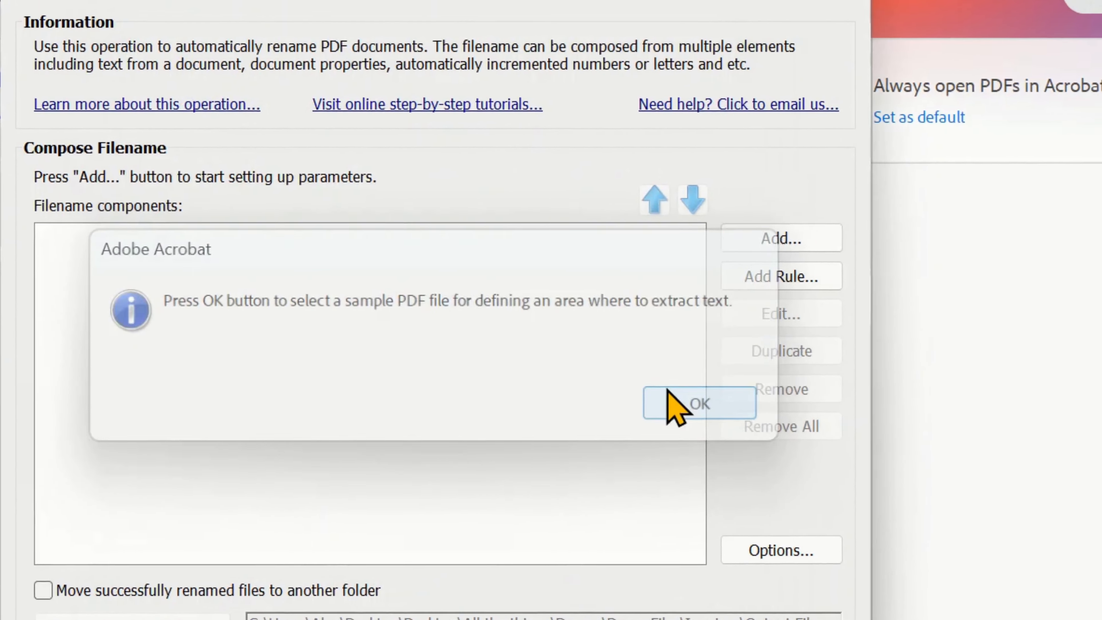
click(669, 391)
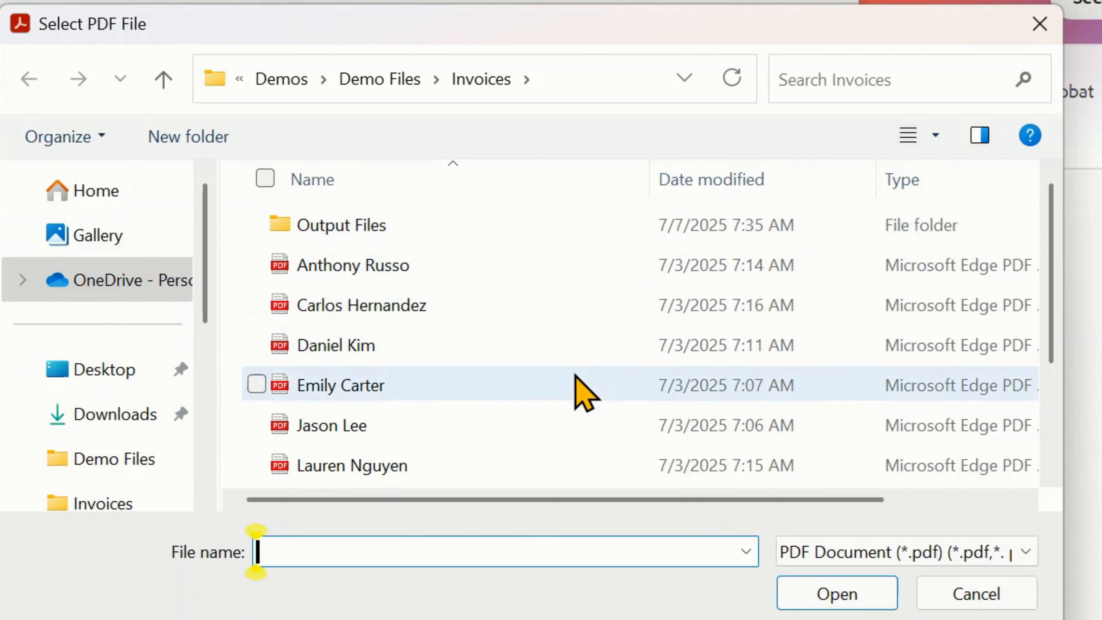
double_click(427, 278)
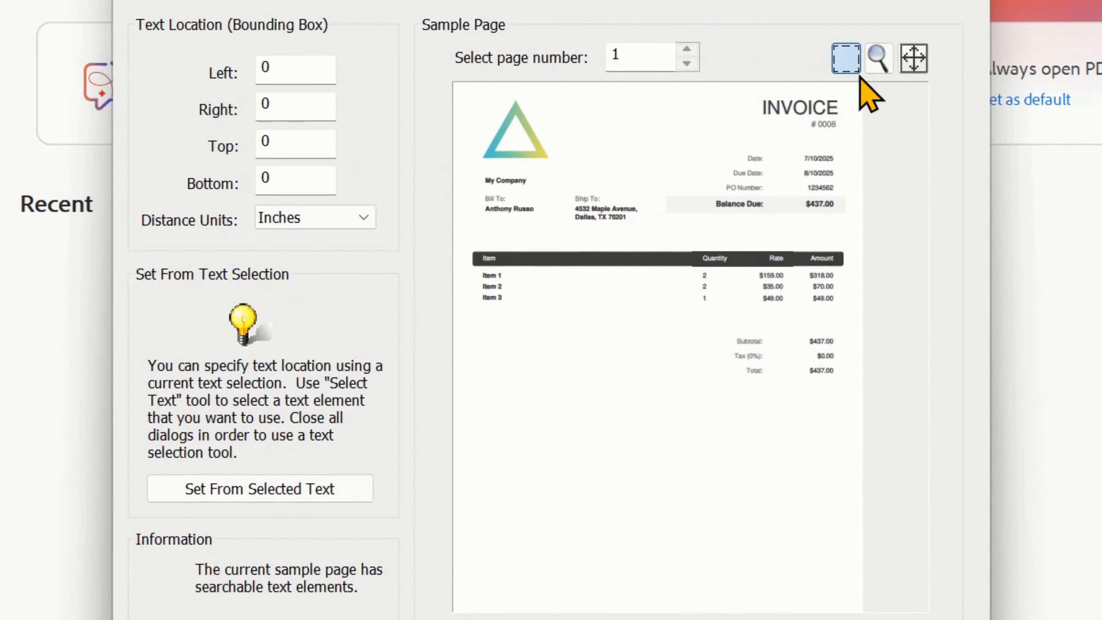
- Define the extraction area around the invoice number without its # sign, about 7.54 to 8.1 inches horizontally and 0.78 to 0.99 inches vertically
click(885, 58)
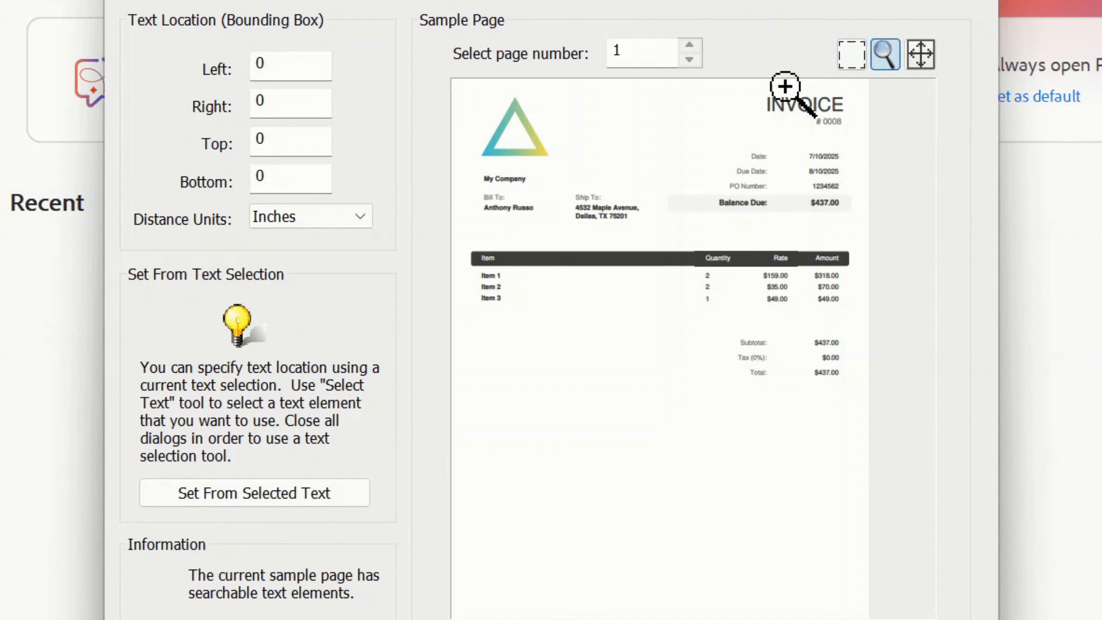
drag(772, 88, 863, 147)
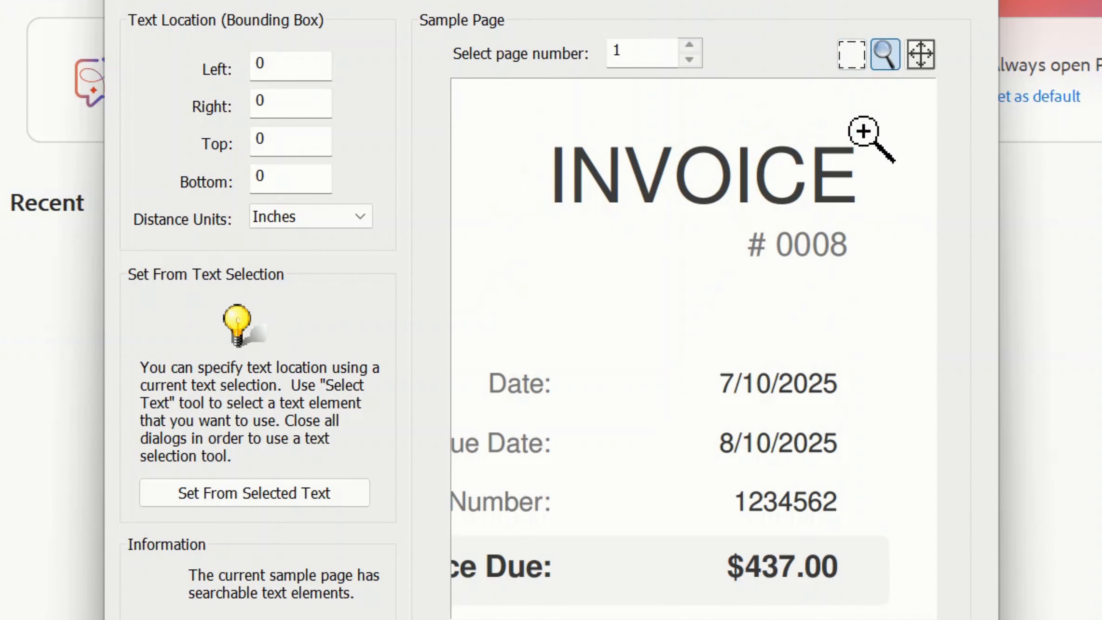
click(851, 61)
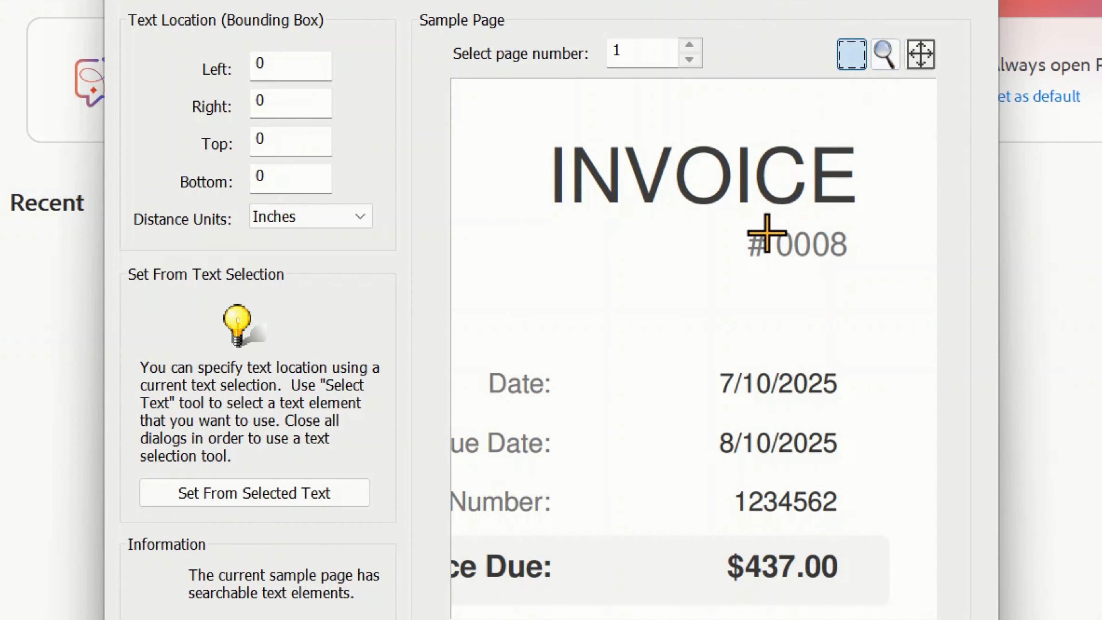
drag(768, 263, 880, 266)
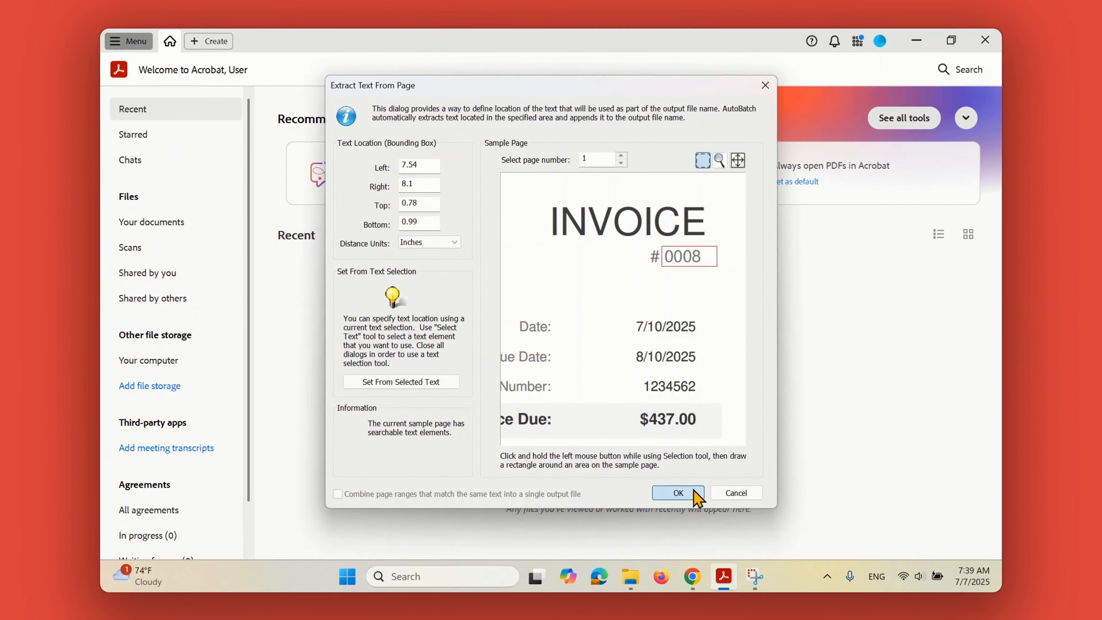
click(694, 493)
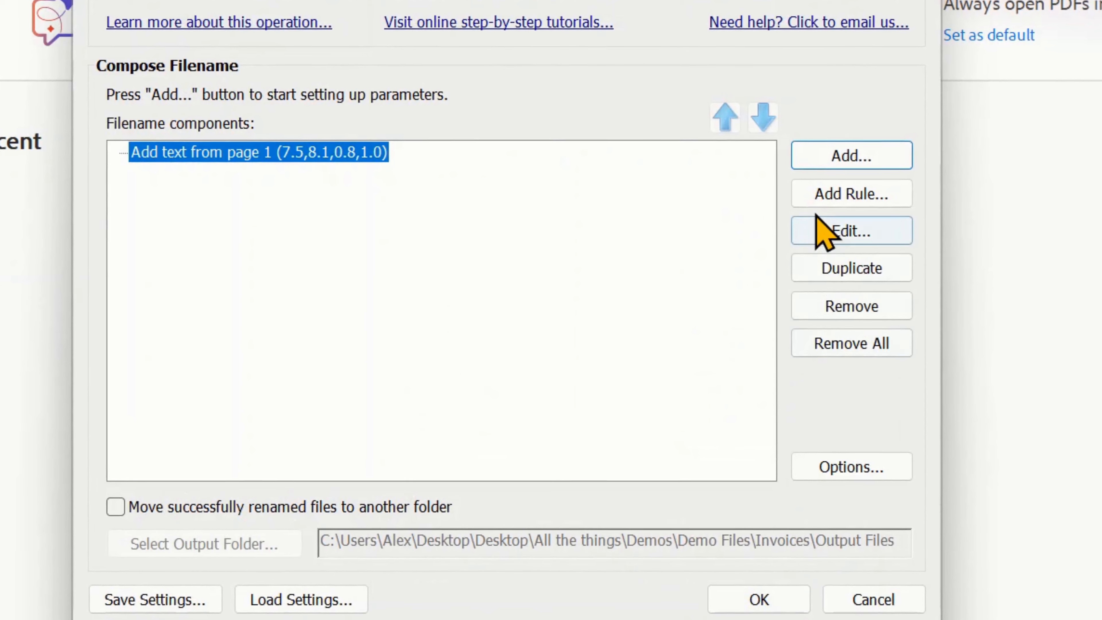
- Start a Custom Text and/or Document Property filename component with the custom text "_INVOICE"
click(817, 160)
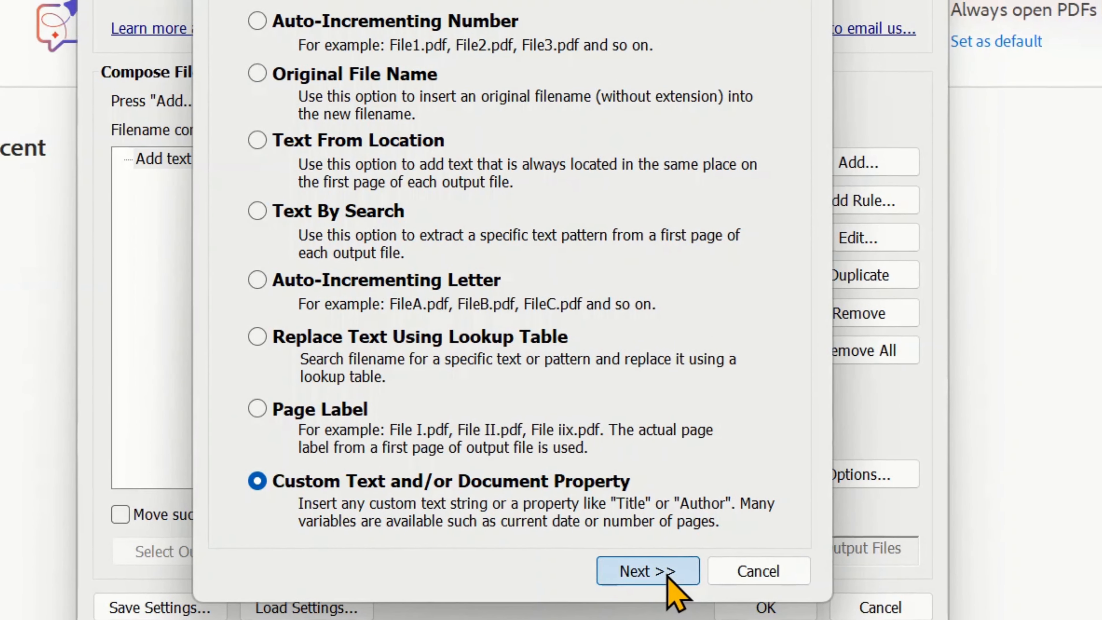
click(641, 563)
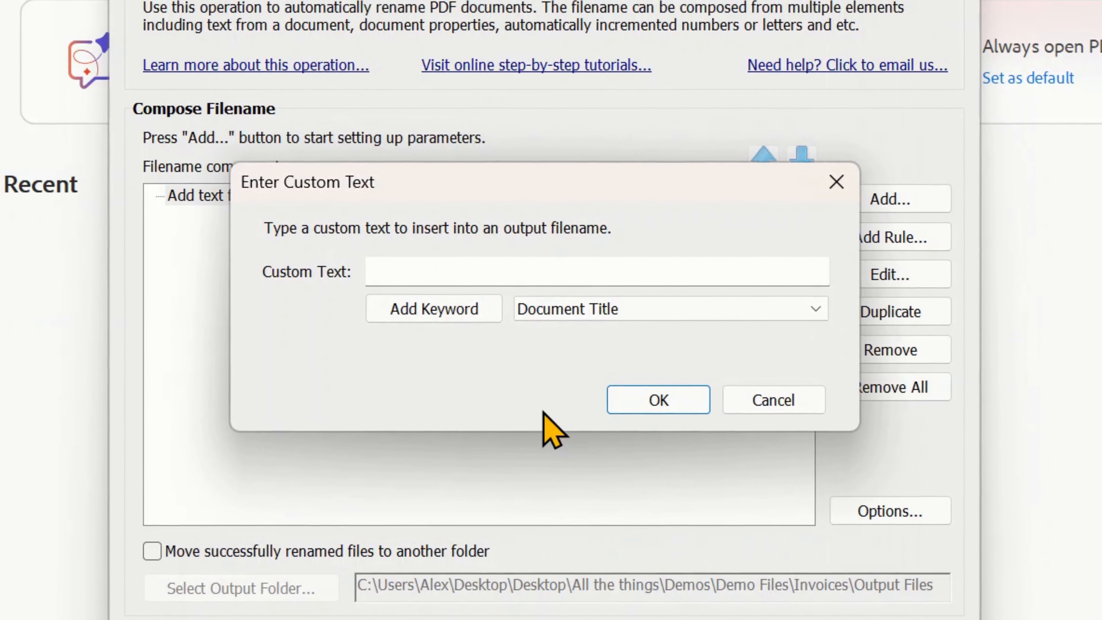
click(446, 282)
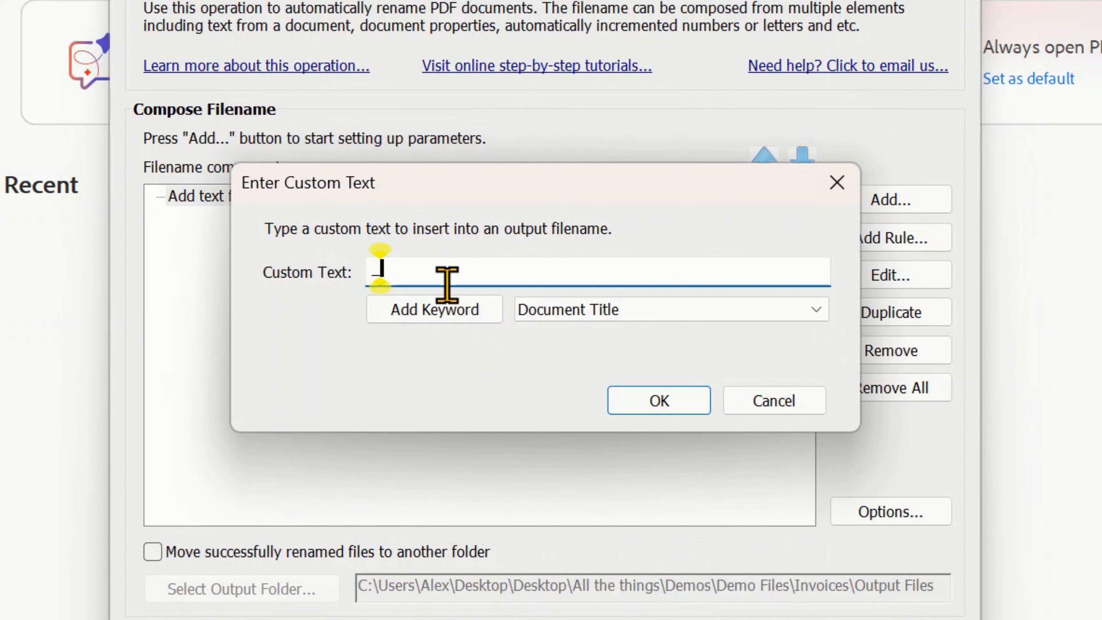
text(_INVO)
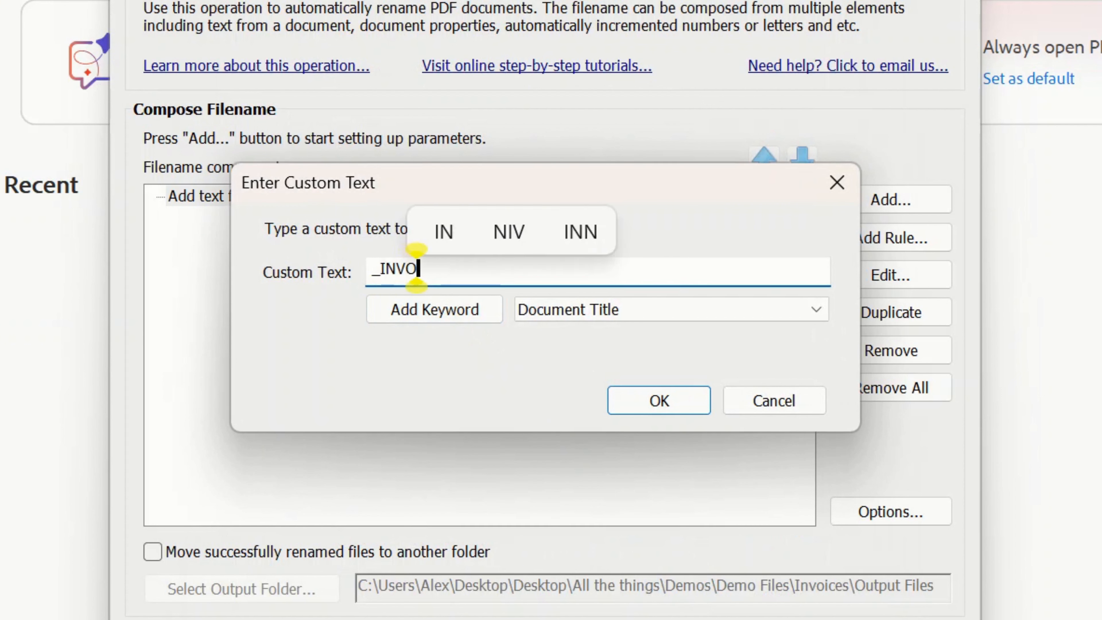
text(ICE)
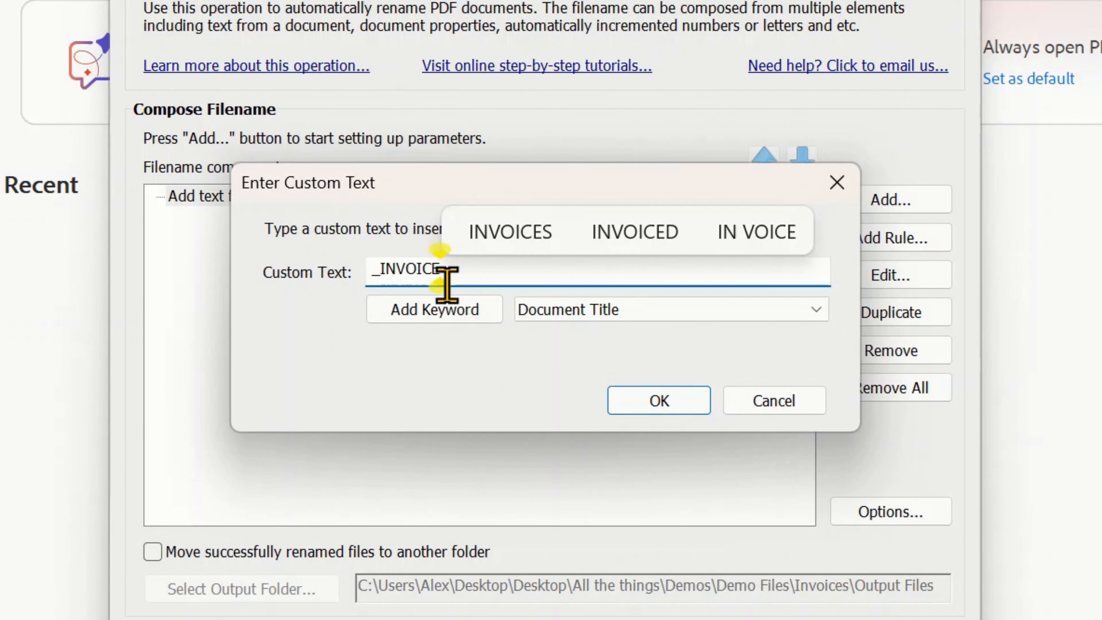
- Append the Current Year keyword and a trailing underscore to the custom text, making it "_INVOICE<year>_", and accept the component
click(568, 312)
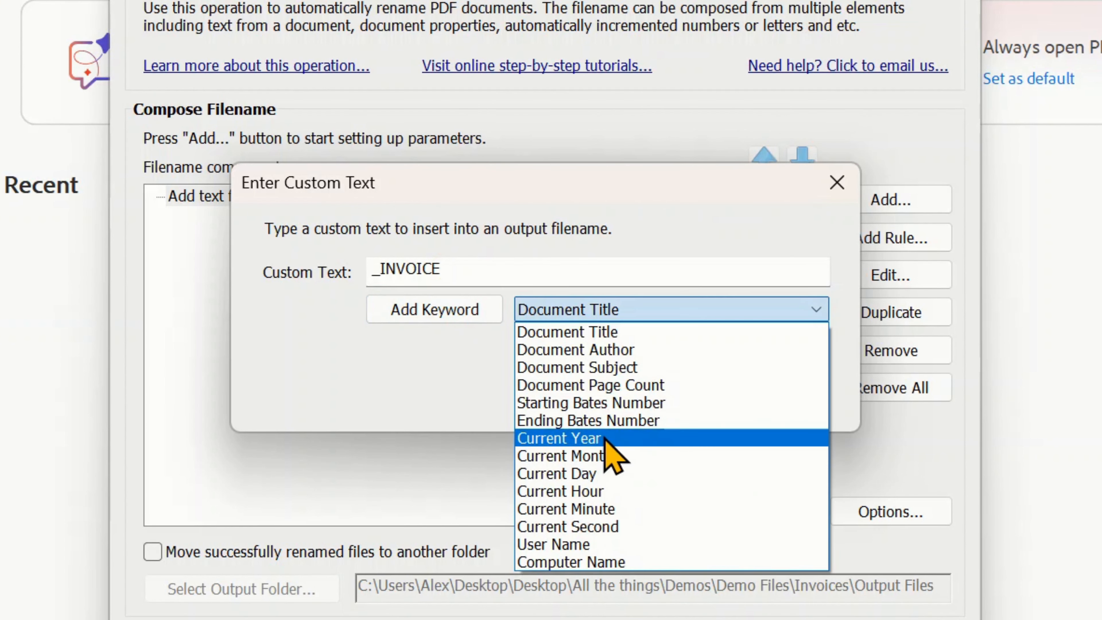
click(613, 438)
click(450, 309)
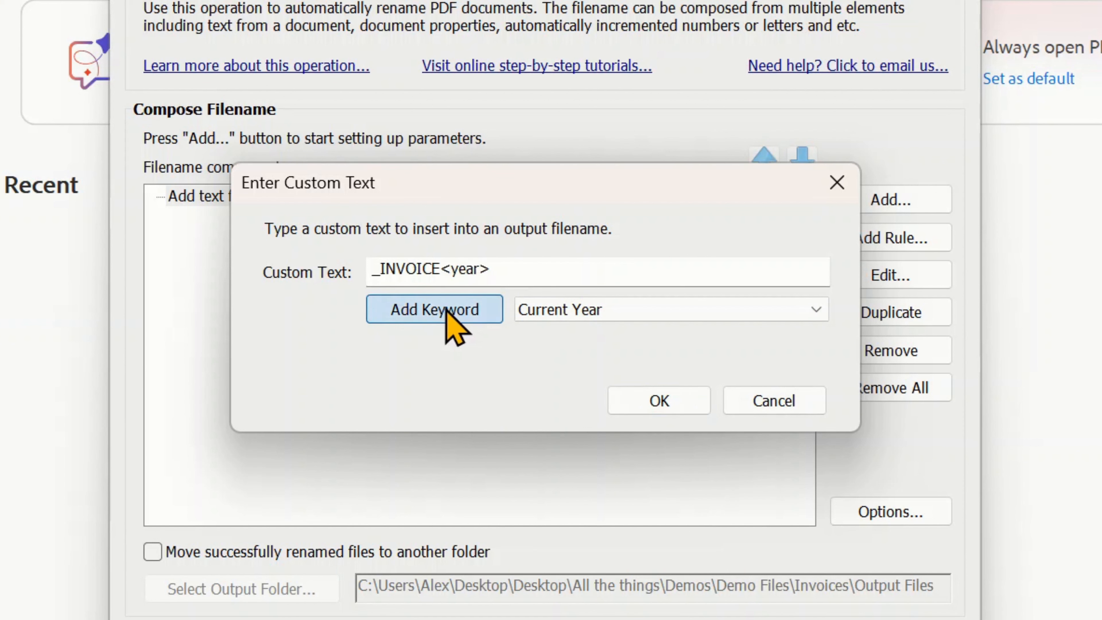
click(503, 265)
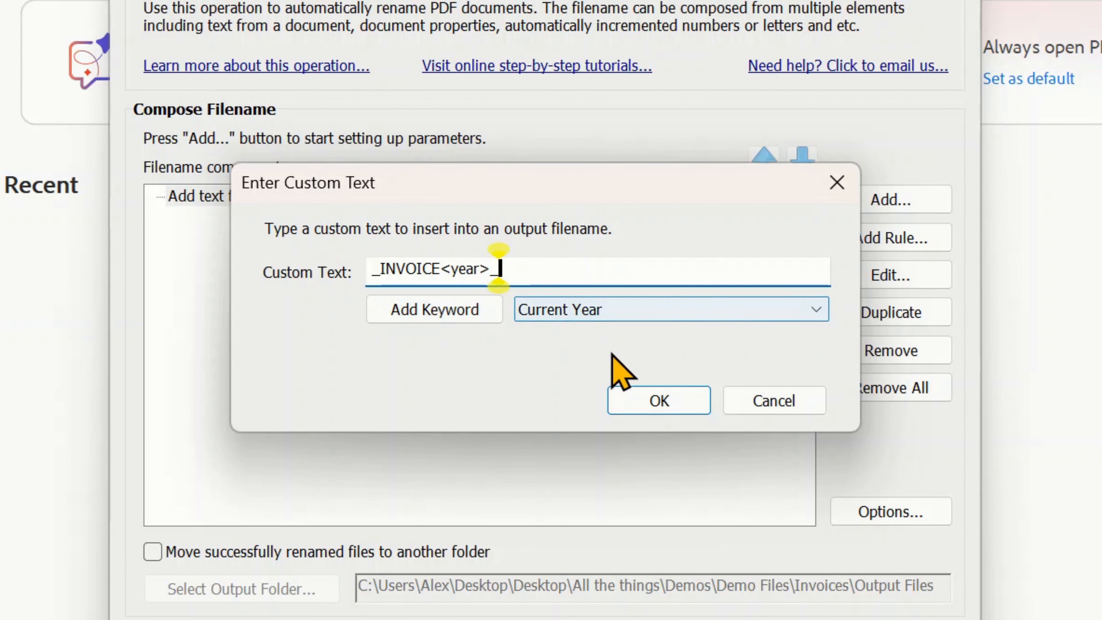
click(647, 398)
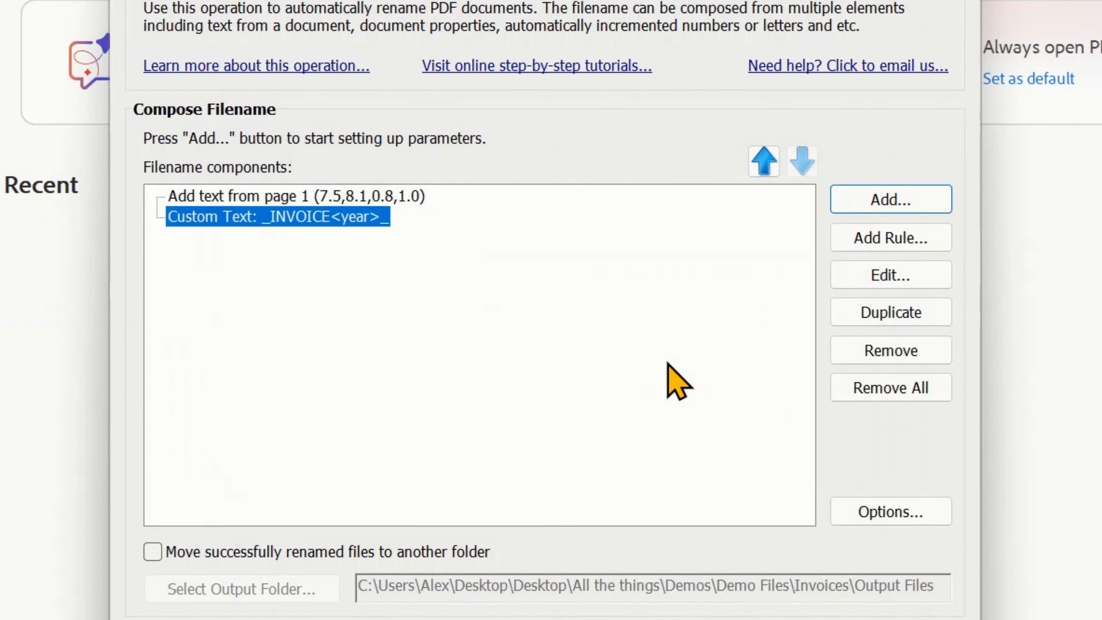
- Start another Text From Location component after the custom text, with the first PDF in the Invoices folder as its sample
click(864, 196)
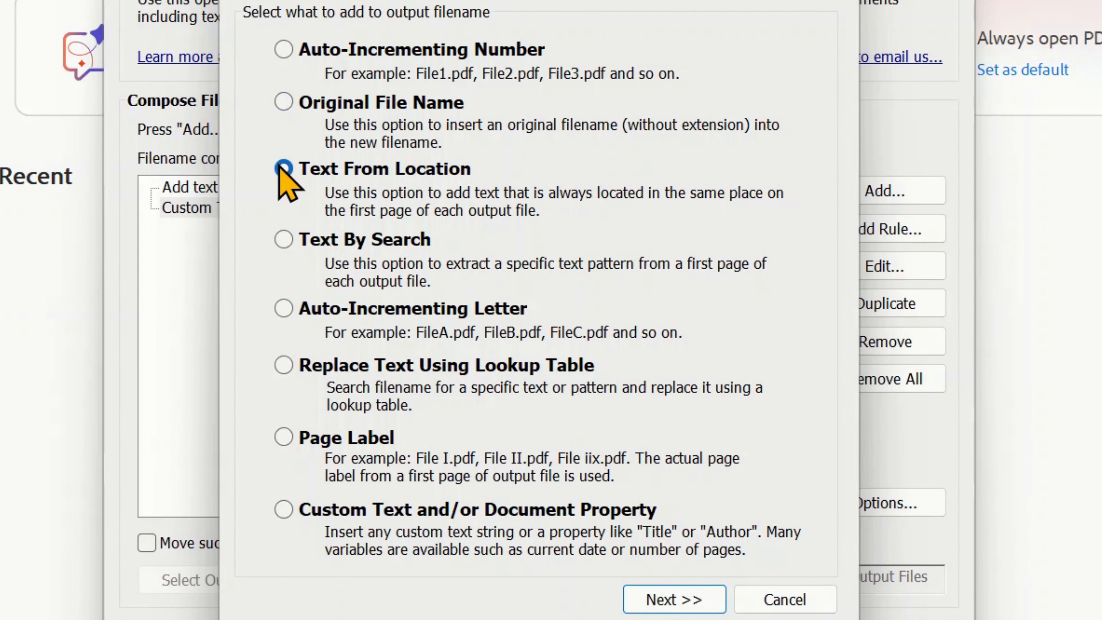
click(659, 601)
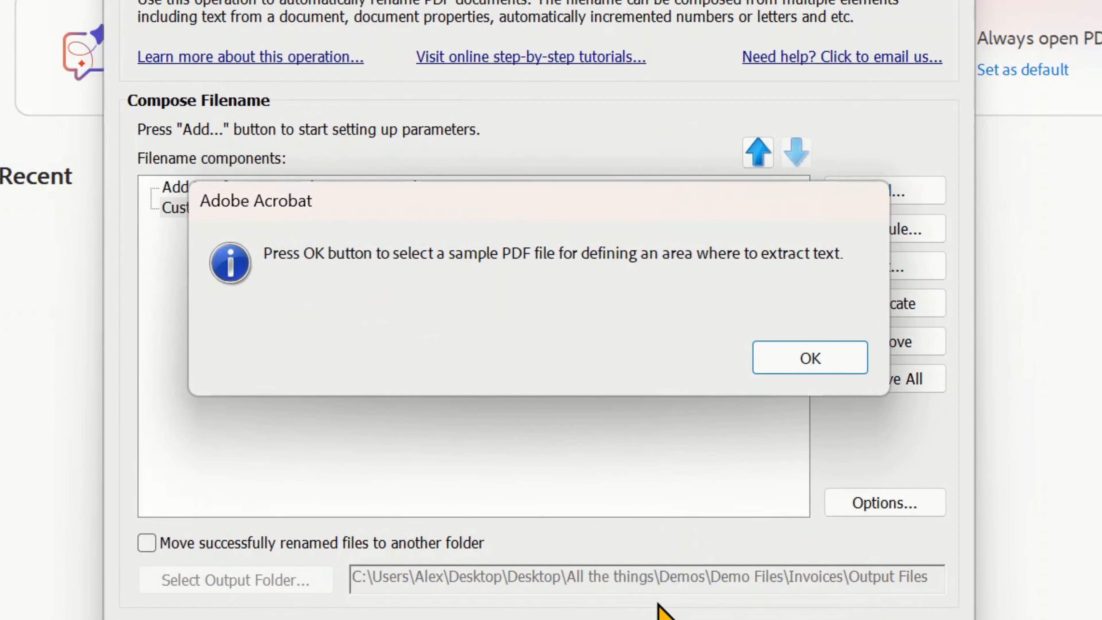
click(781, 362)
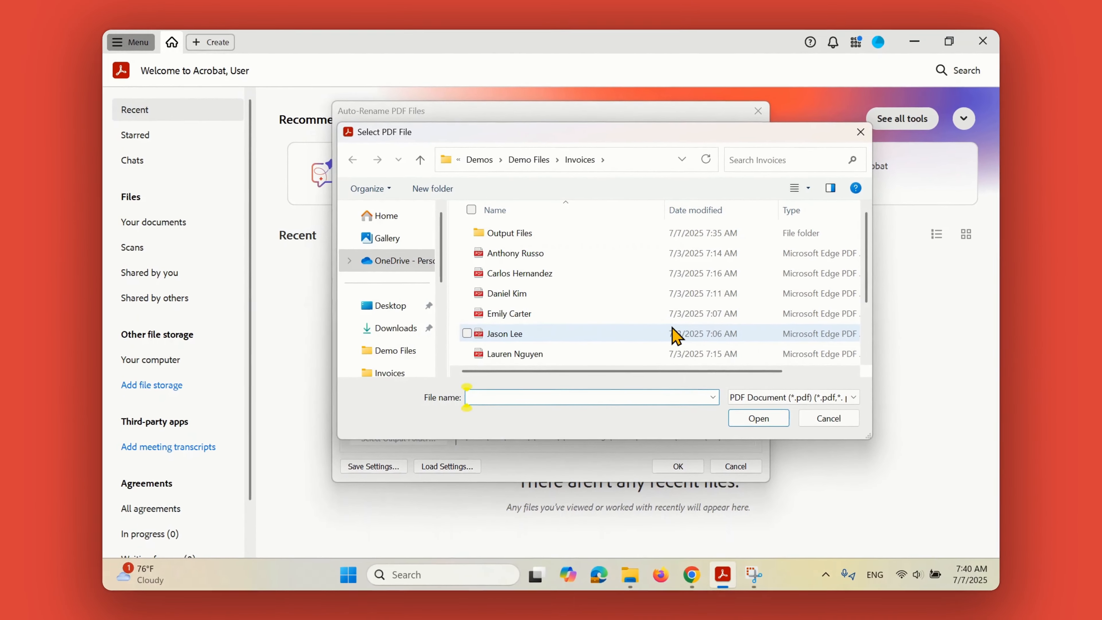
double_click(561, 255)
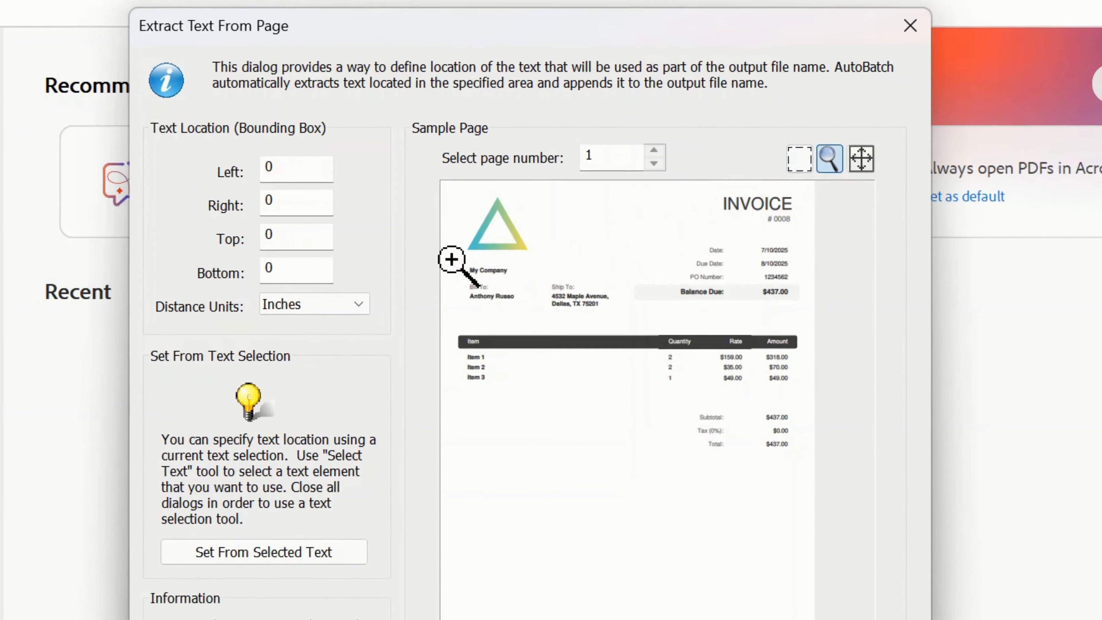
- Define the extraction area around the customer name under Bill To, about 0.3 to 2.0 inches horizontally and 2.5 to 2.8 inches vertically
drag(508, 216, 551, 252)
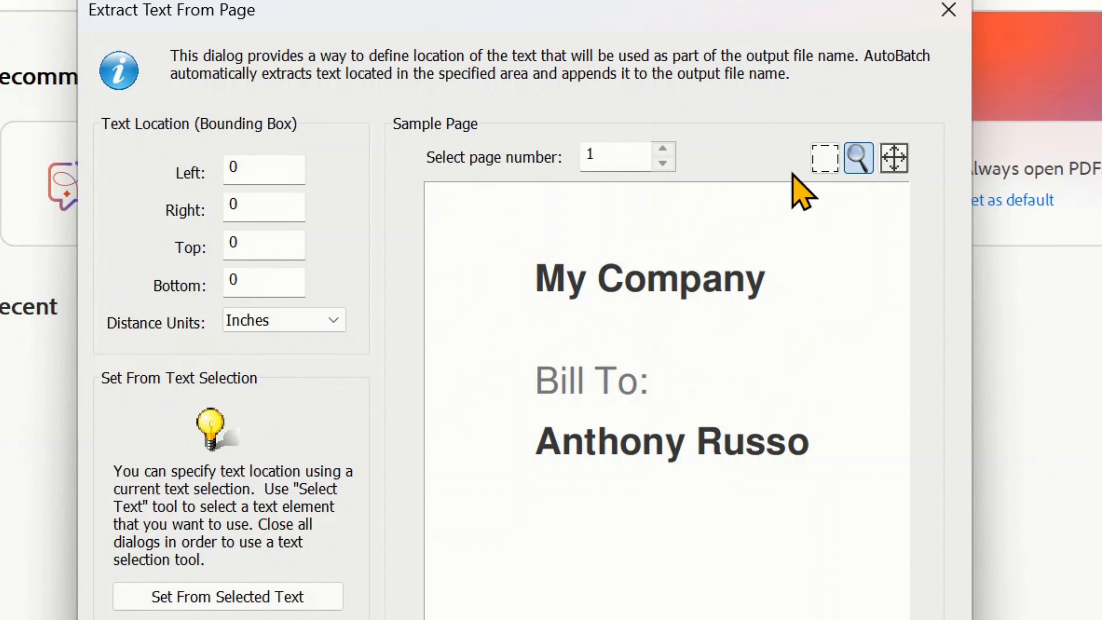
click(823, 161)
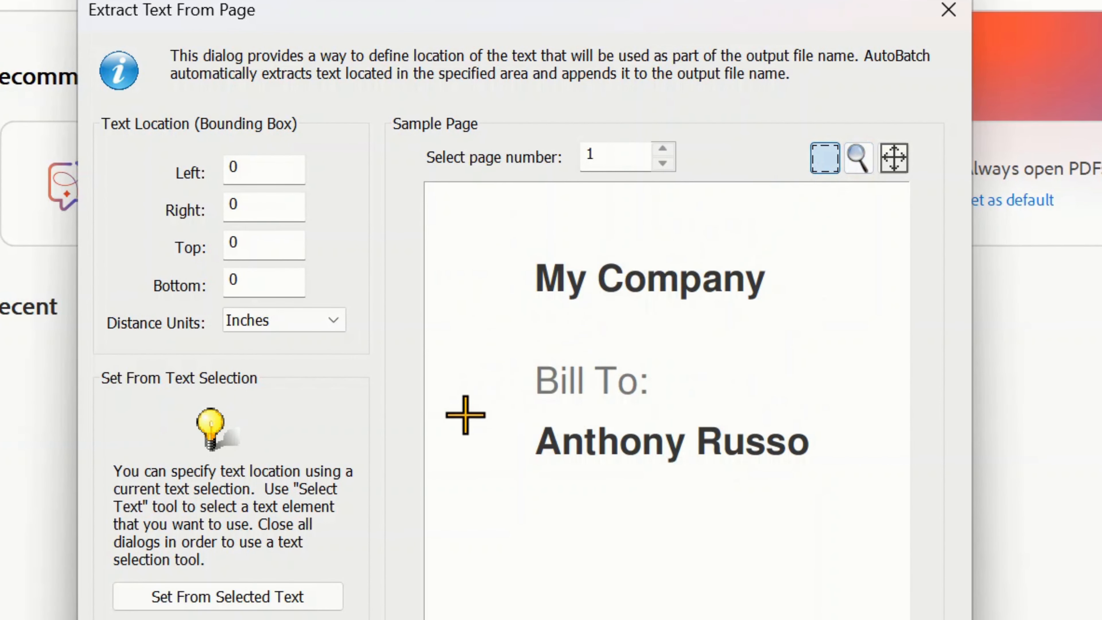
drag(475, 401, 893, 480)
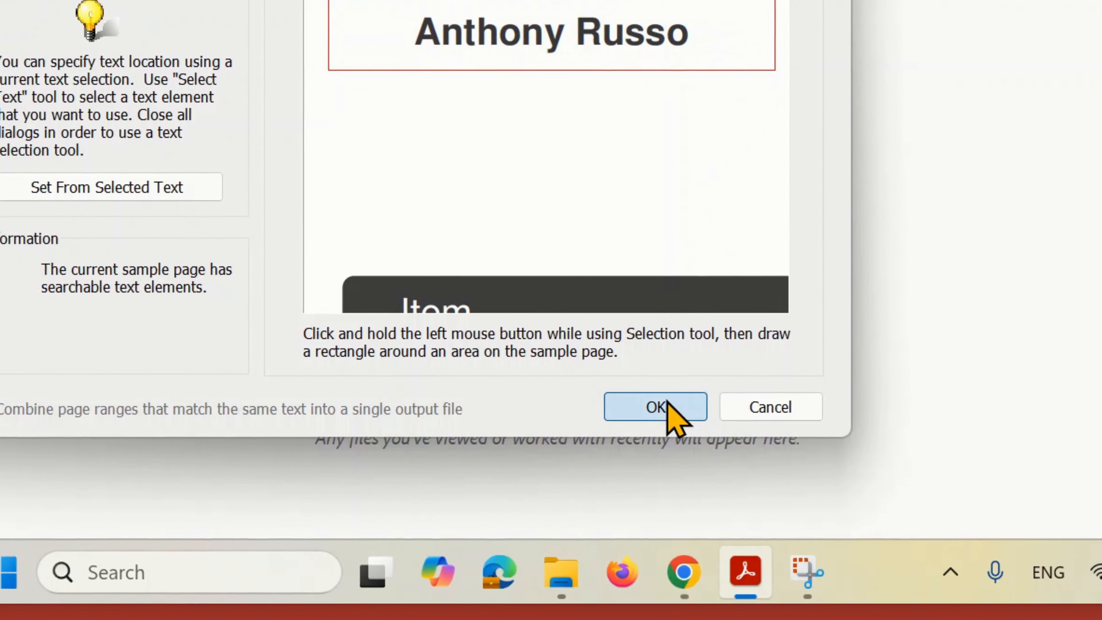
click(660, 404)
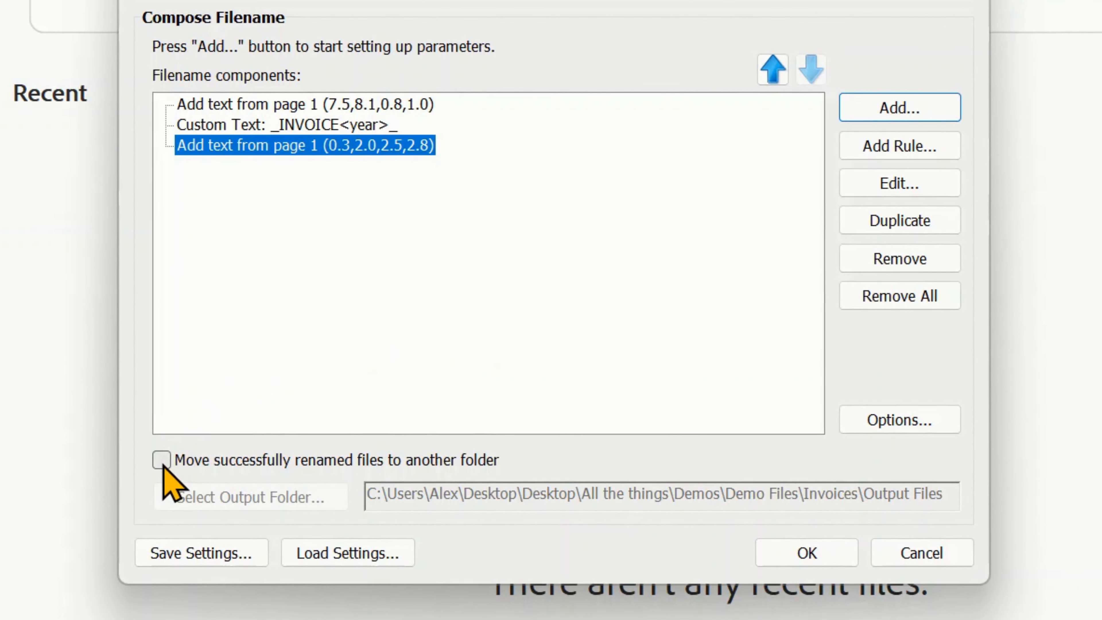
- Enable moving successfully renamed files to another folder and choose Output Files inside Invoices as the output folder
click(163, 464)
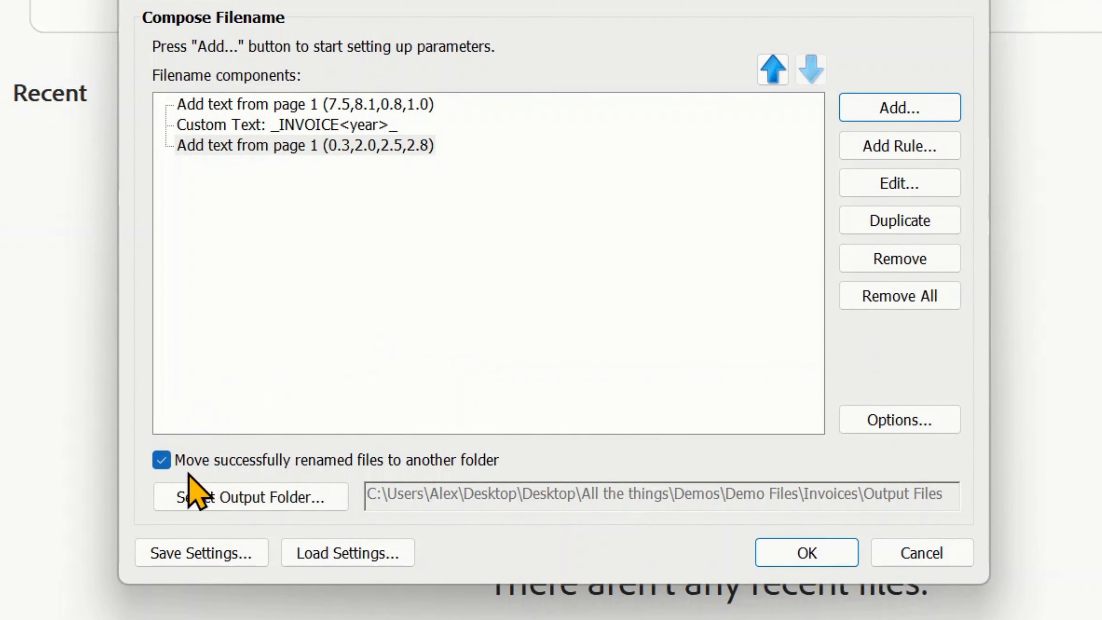
click(269, 497)
double_click(381, 227)
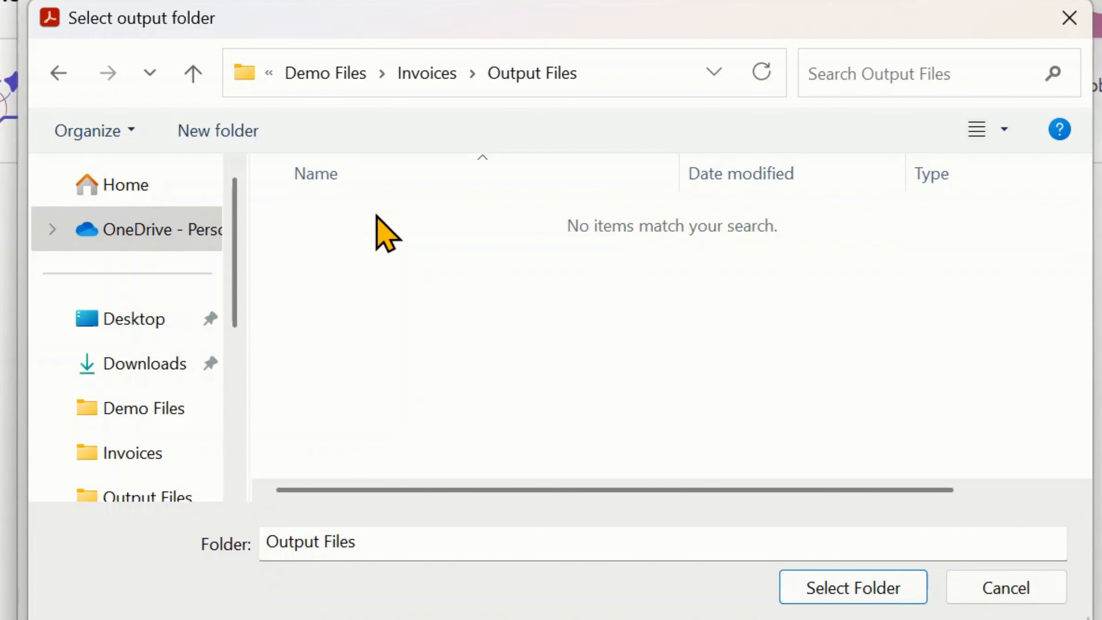
click(825, 592)
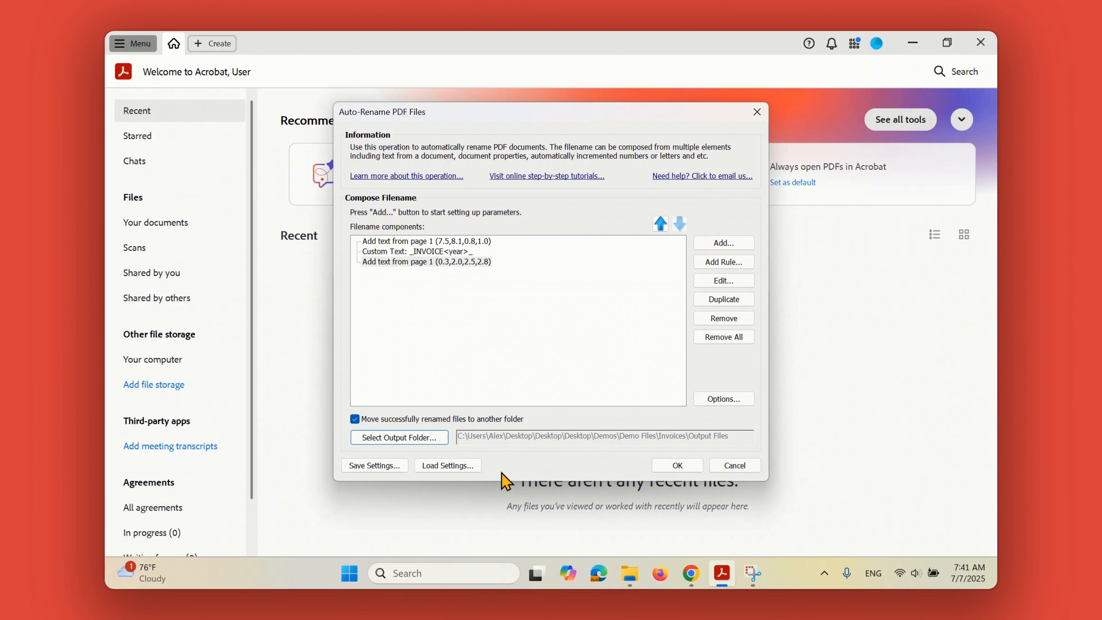
- Save the renaming setup as "File Naming Settings" in the Output Files folder and view the settings files available to load
click(386, 465)
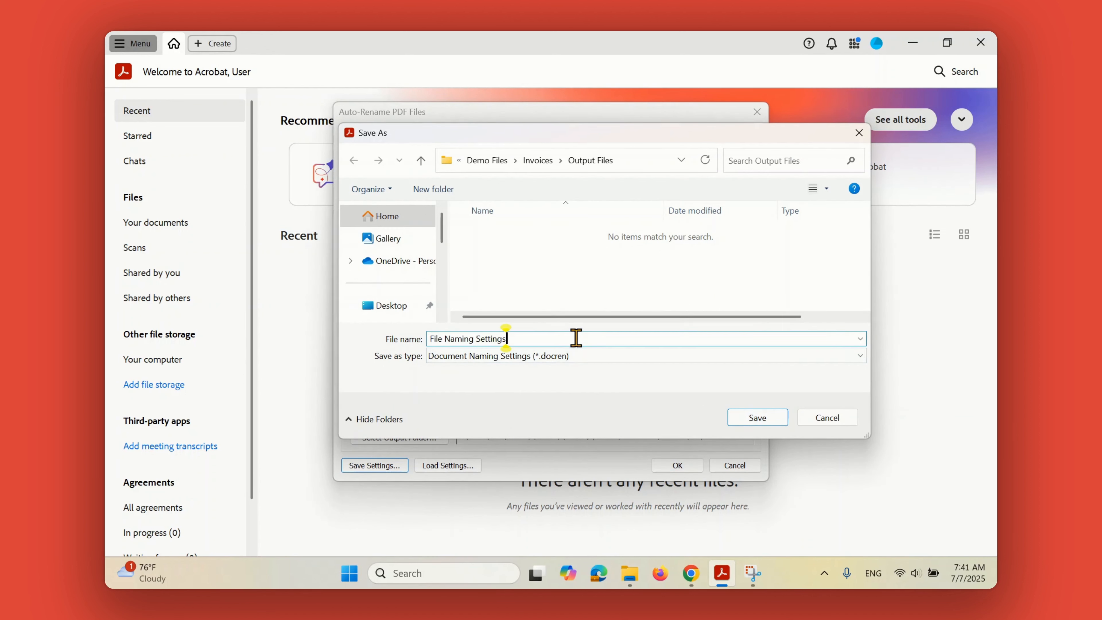
click(755, 417)
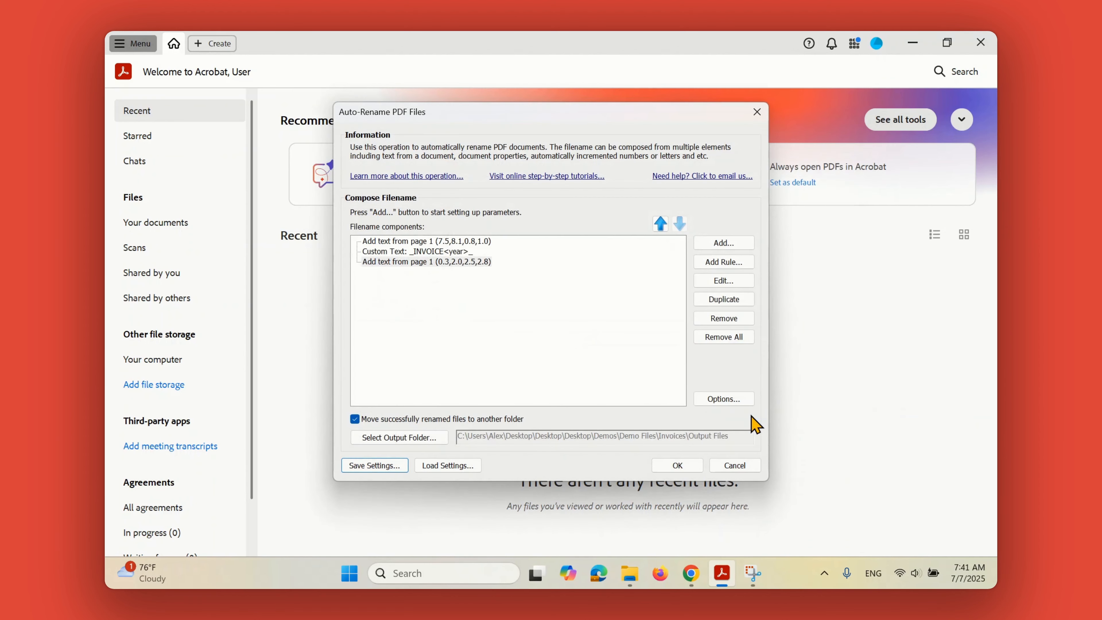
click(459, 465)
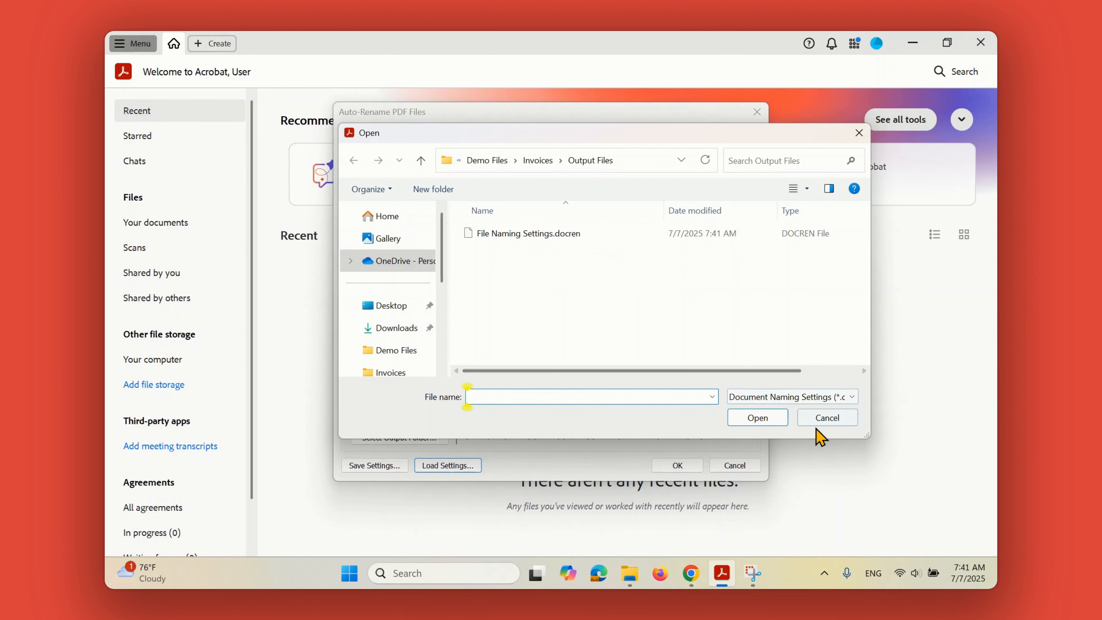
click(823, 423)
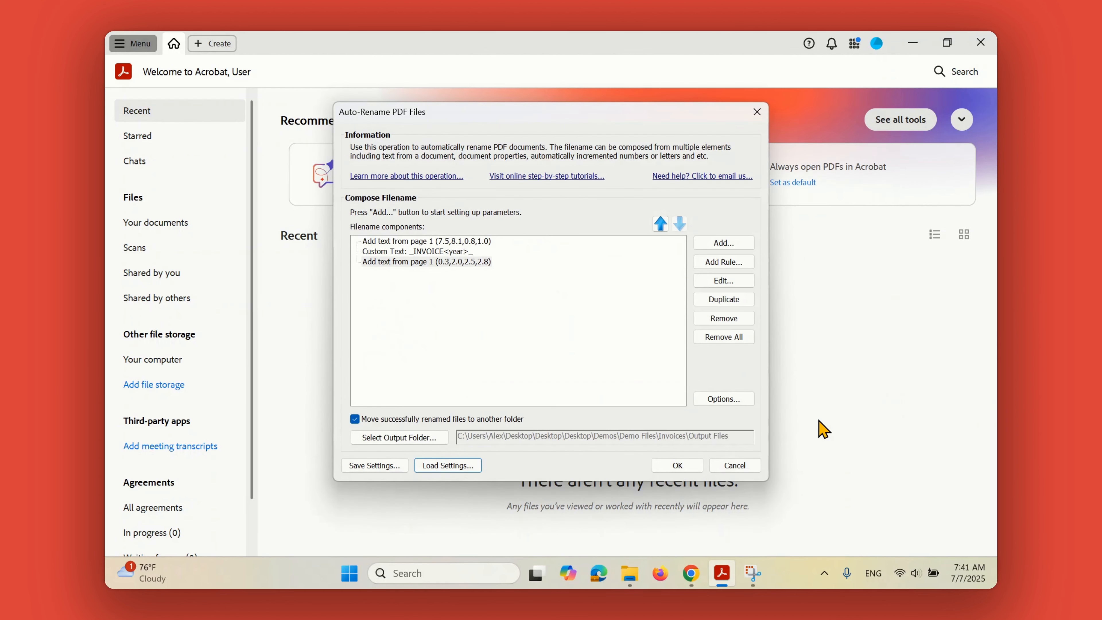
- Accept the renaming setup, add all PDFs from the Invoices folder as input files, and confirm the selection
click(672, 467)
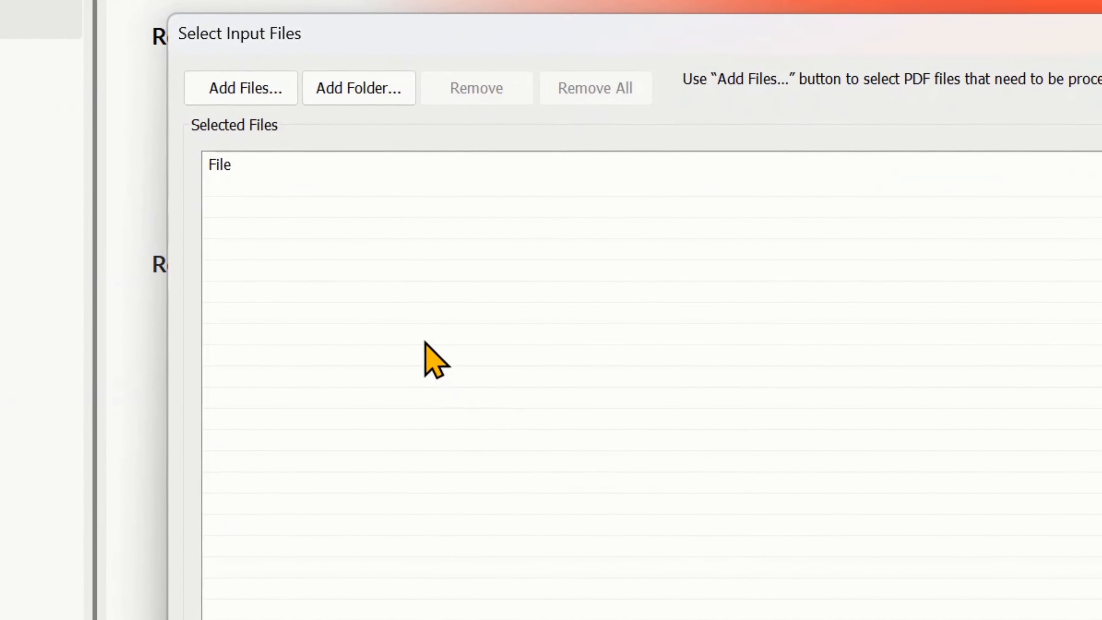
click(213, 83)
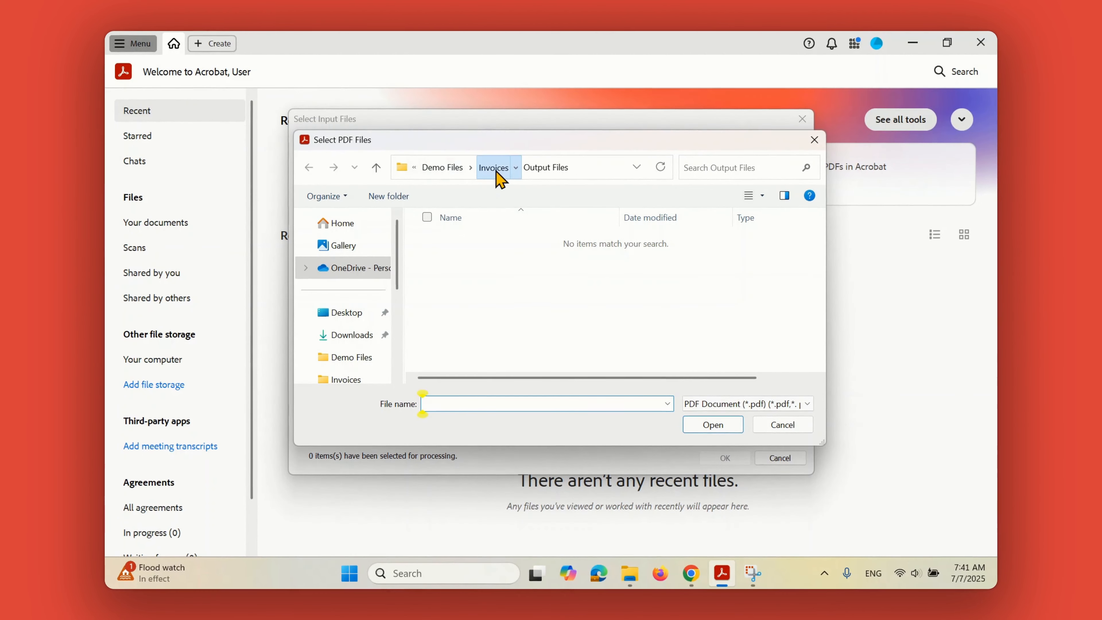
click(499, 164)
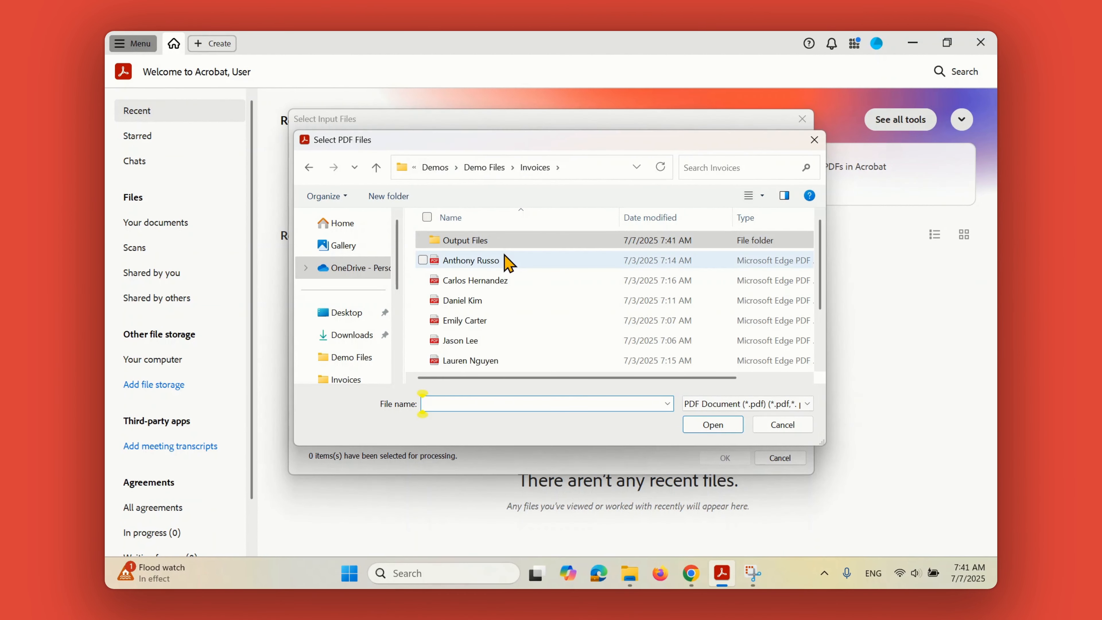
click(542, 261)
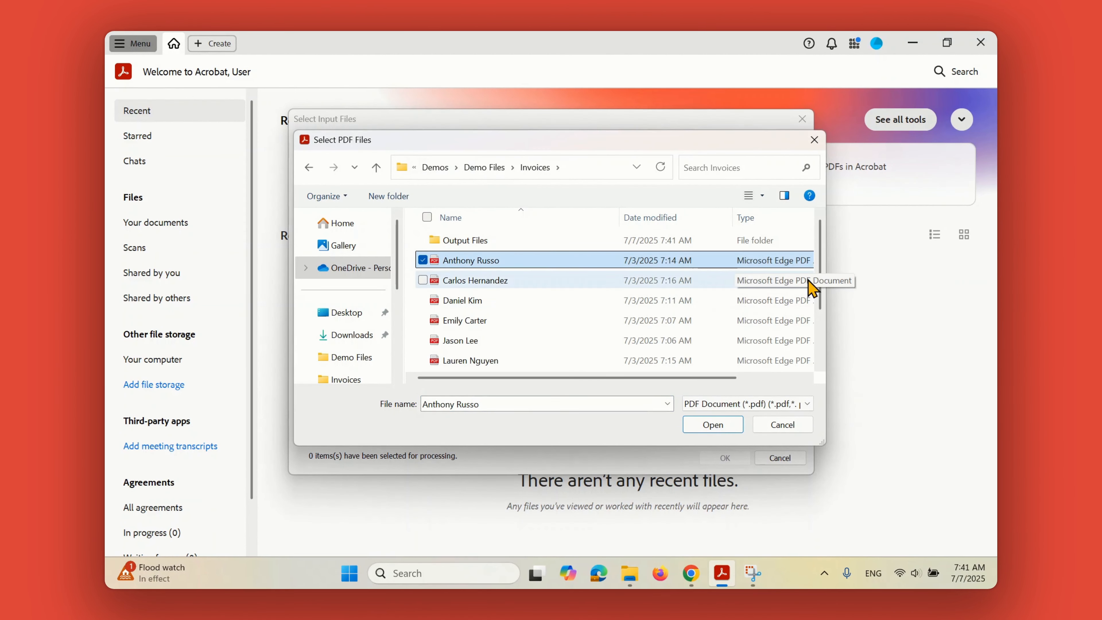
drag(820, 266, 815, 329)
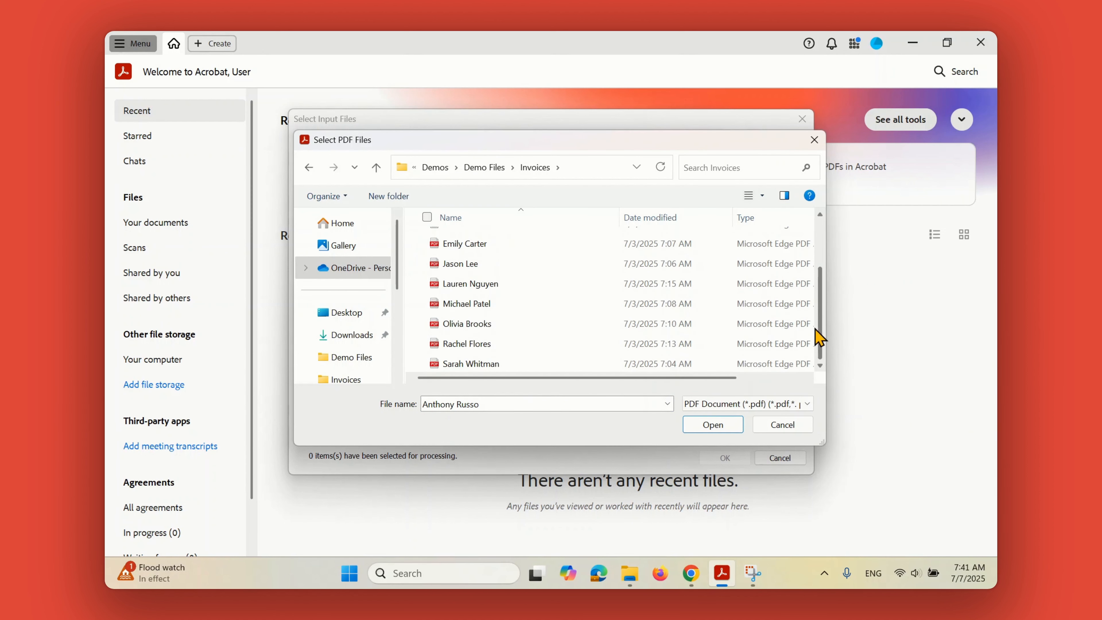
shift+click(608, 363)
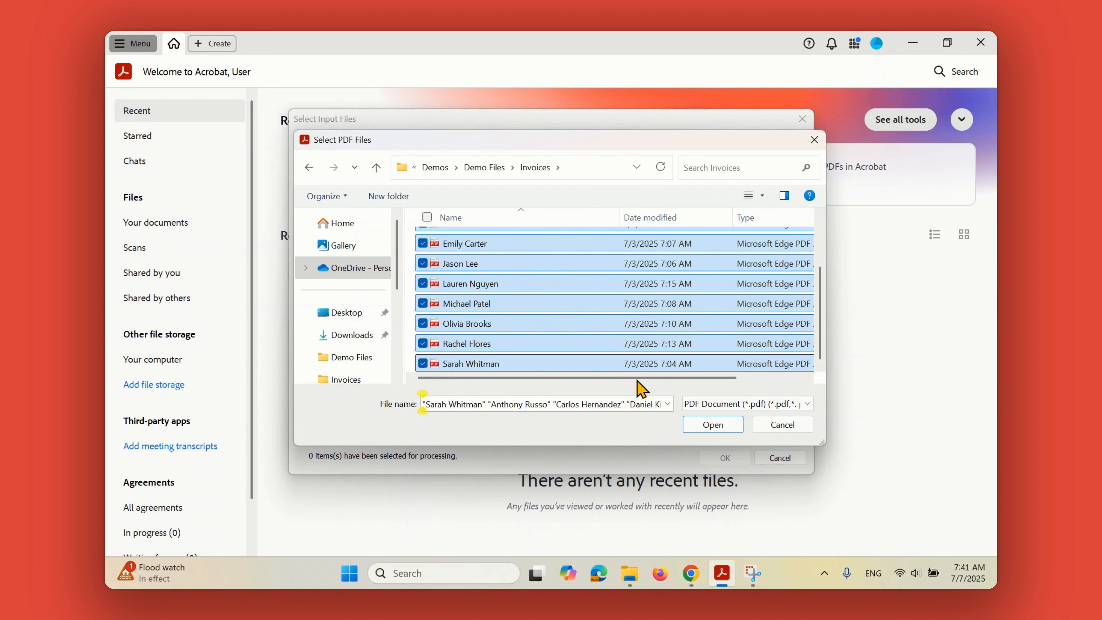
click(714, 426)
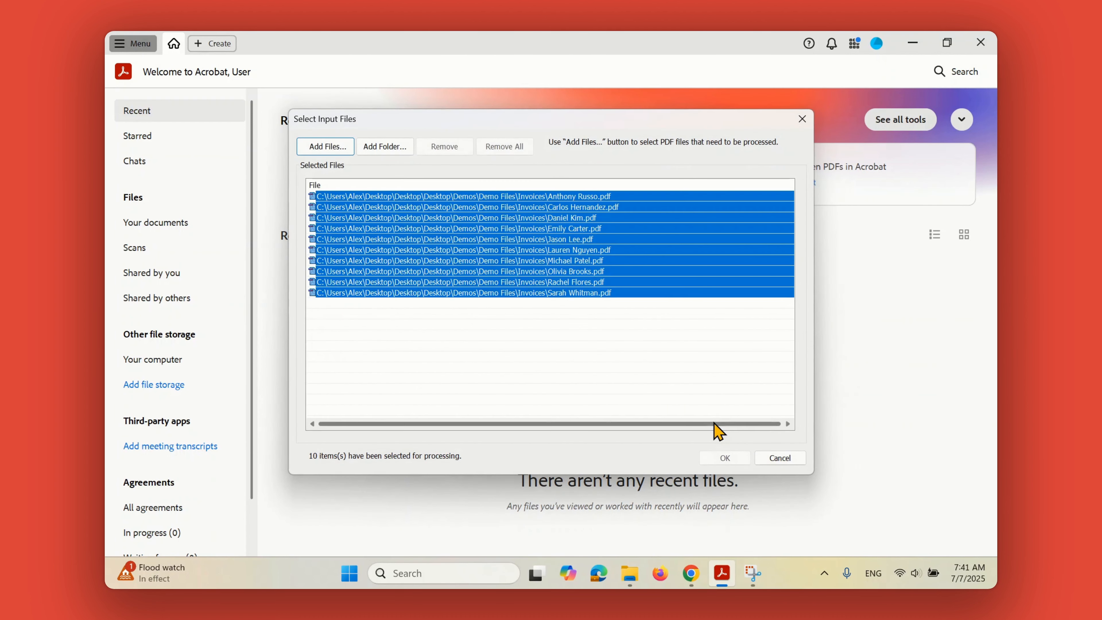
click(731, 462)
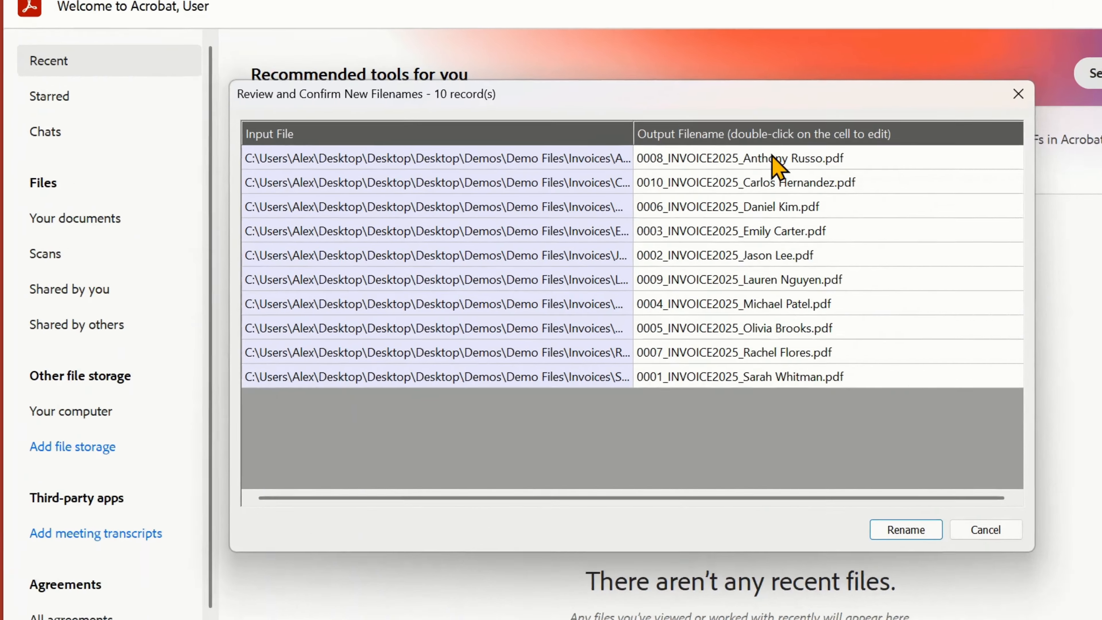
- Open the first proposed output filename in the review list for editing, and run the renaming of all listed invoices
double_click(612, 178)
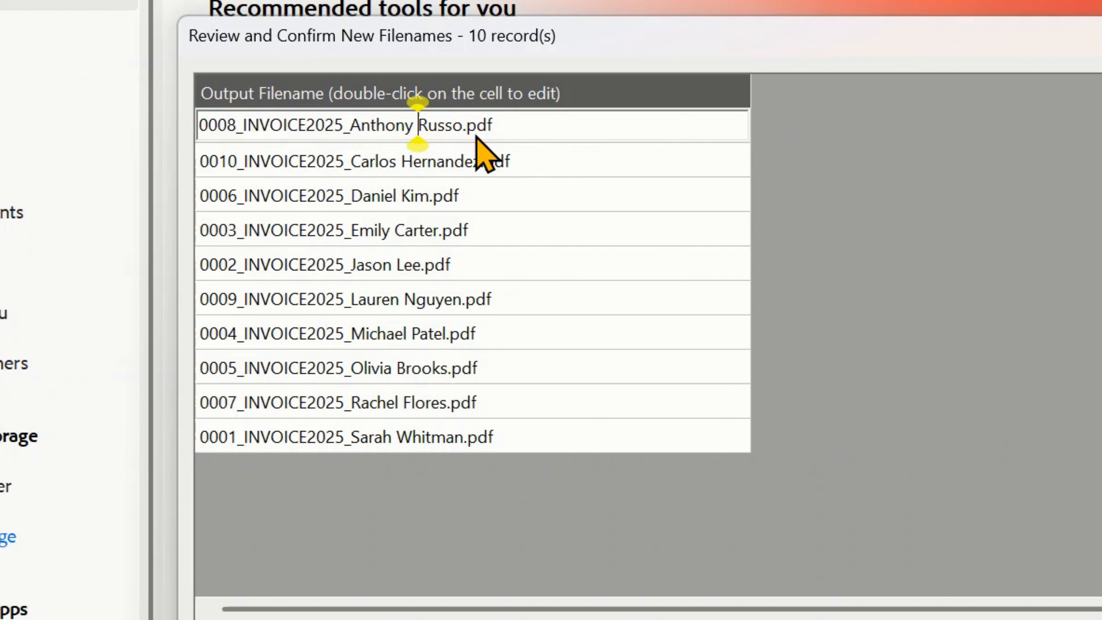
text(_)
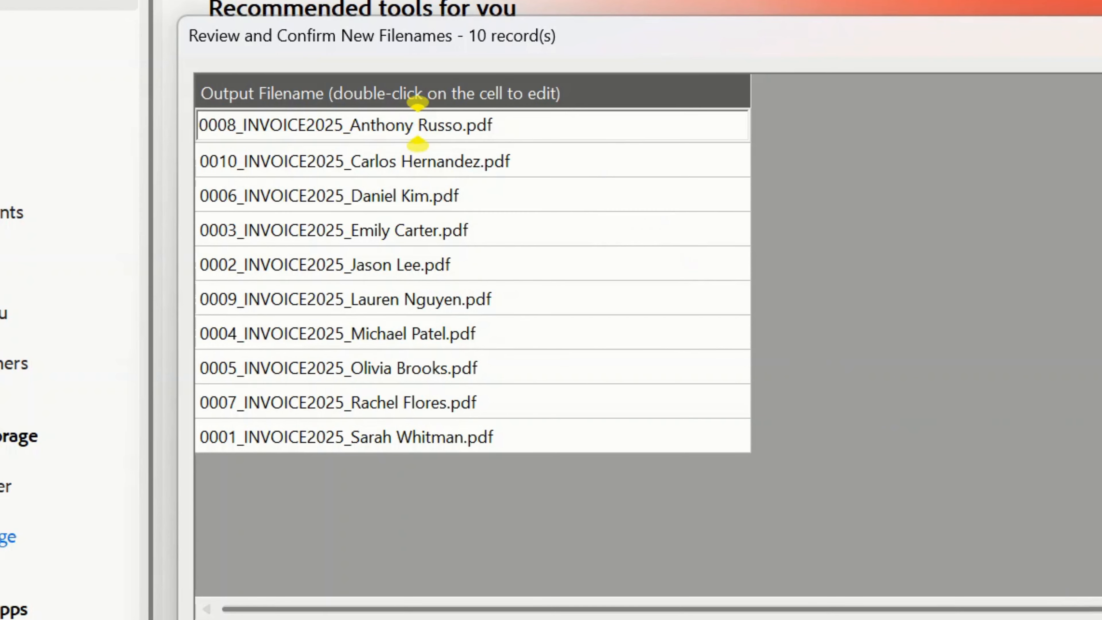
click(913, 528)
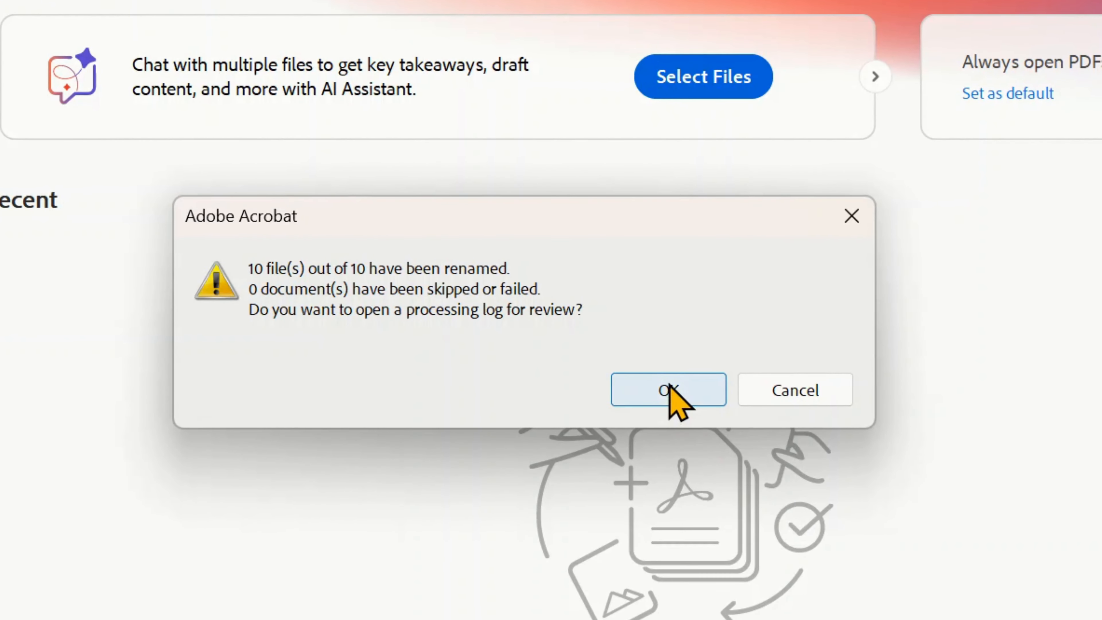
- Open the processing report, look through the list of renamed files to its end, and close the report
click(669, 388)
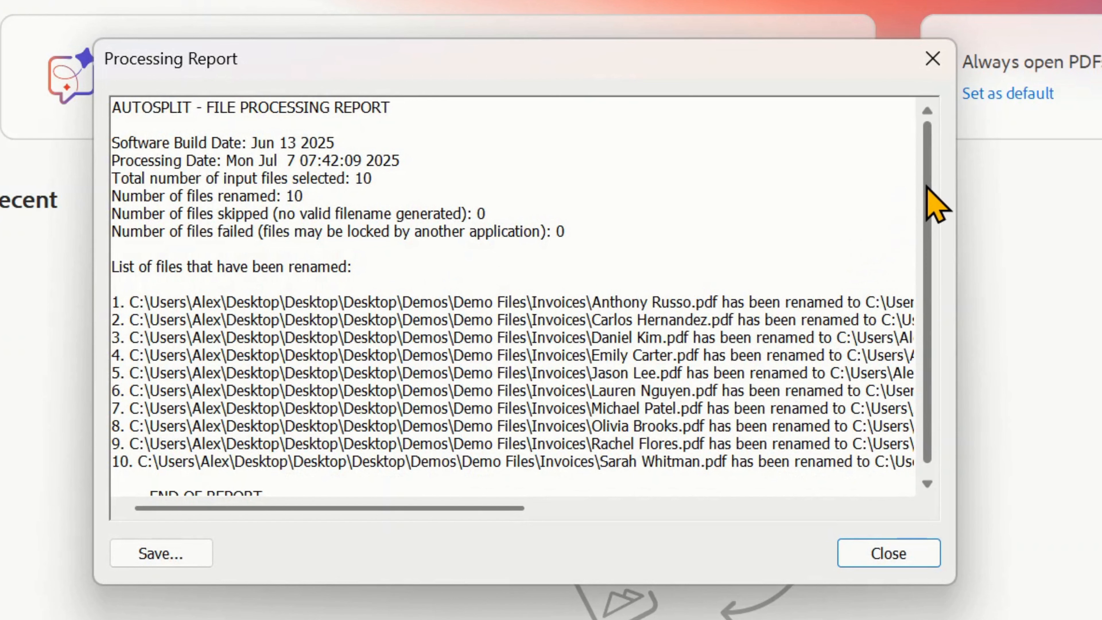
scroll(931, 225, down, 1)
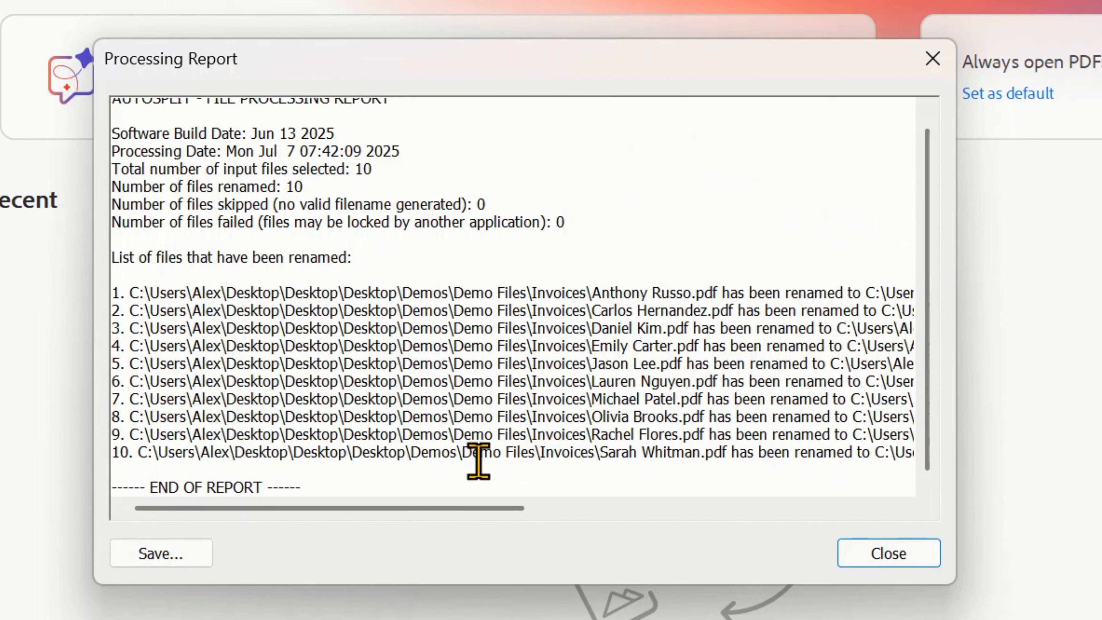
scroll(445, 508, down, 1)
drag(445, 508, 394, 537)
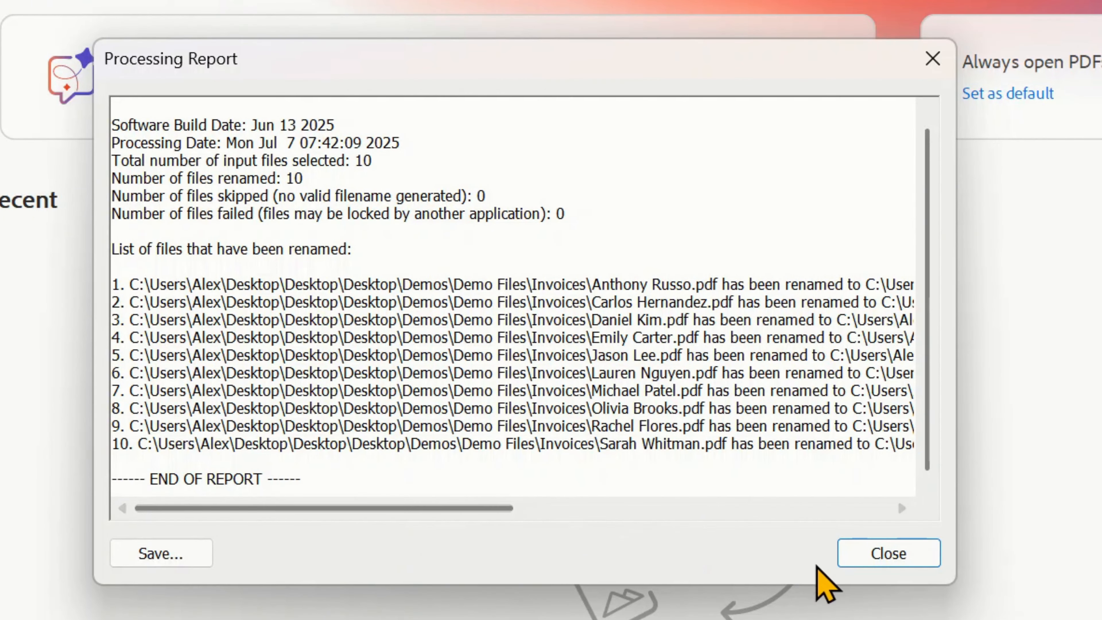
click(887, 559)
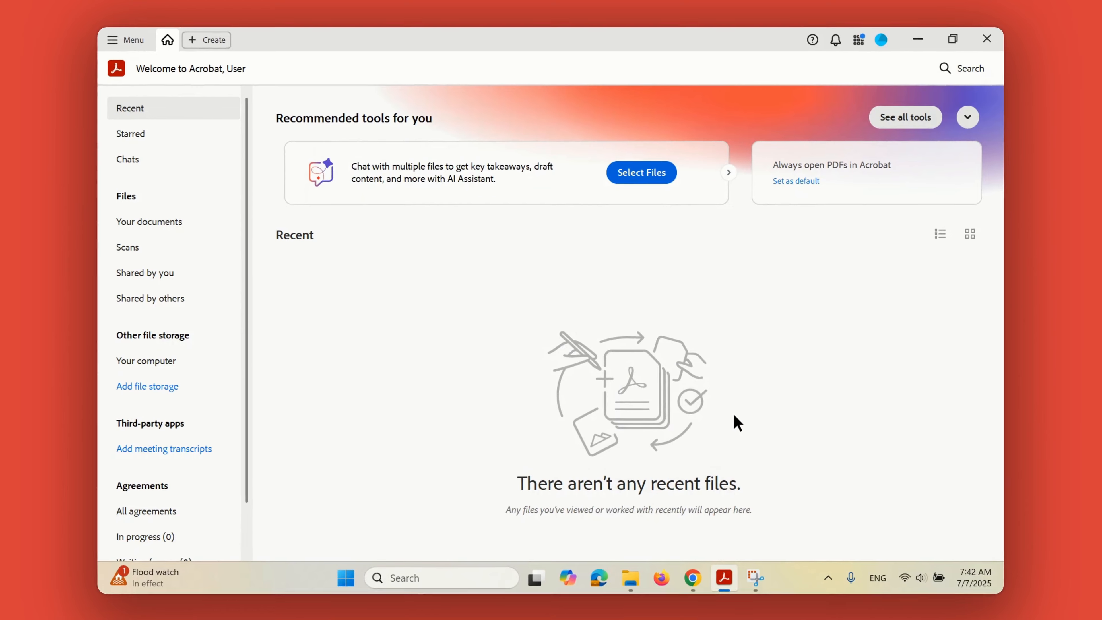
- Switch to File Explorer and open the Output Files folder inside Invoices to view the renamed PDFs
click(631, 575)
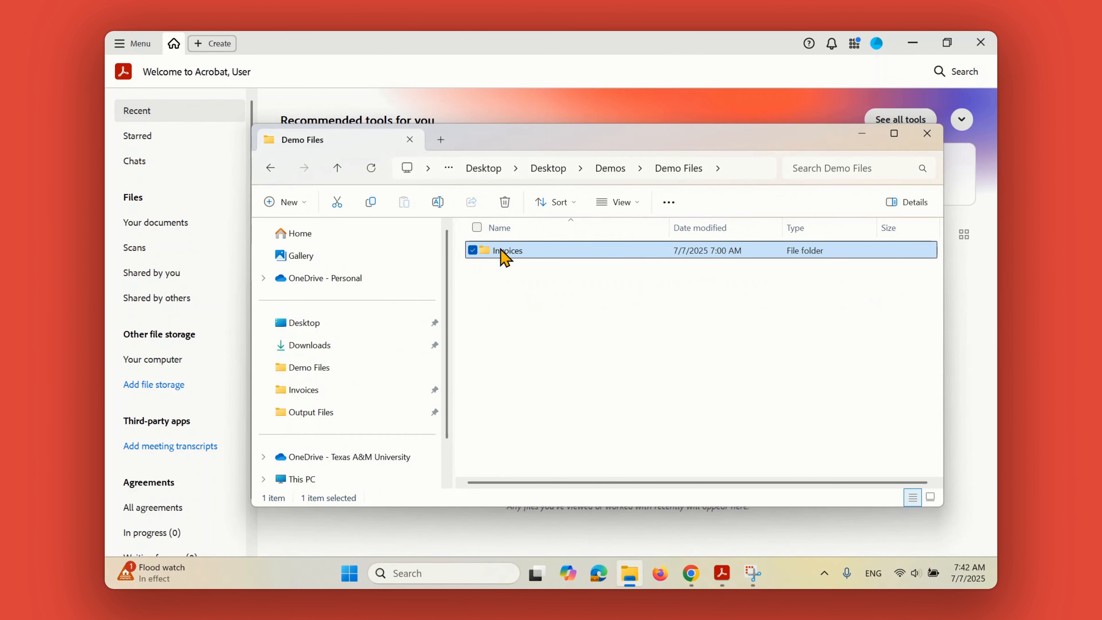
double_click(502, 253)
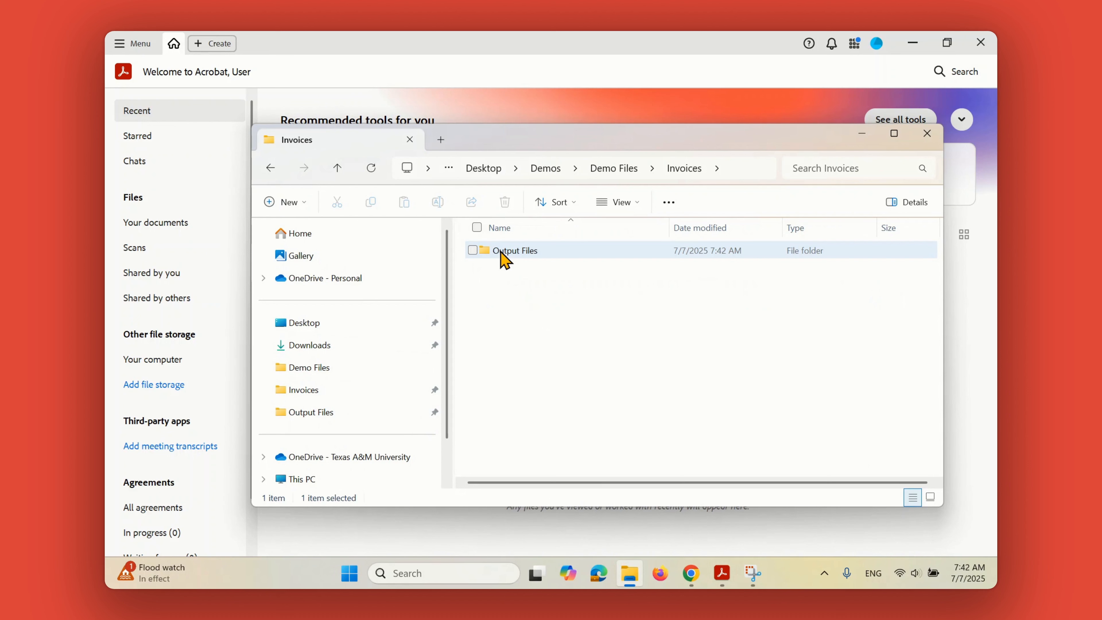
double_click(502, 253)
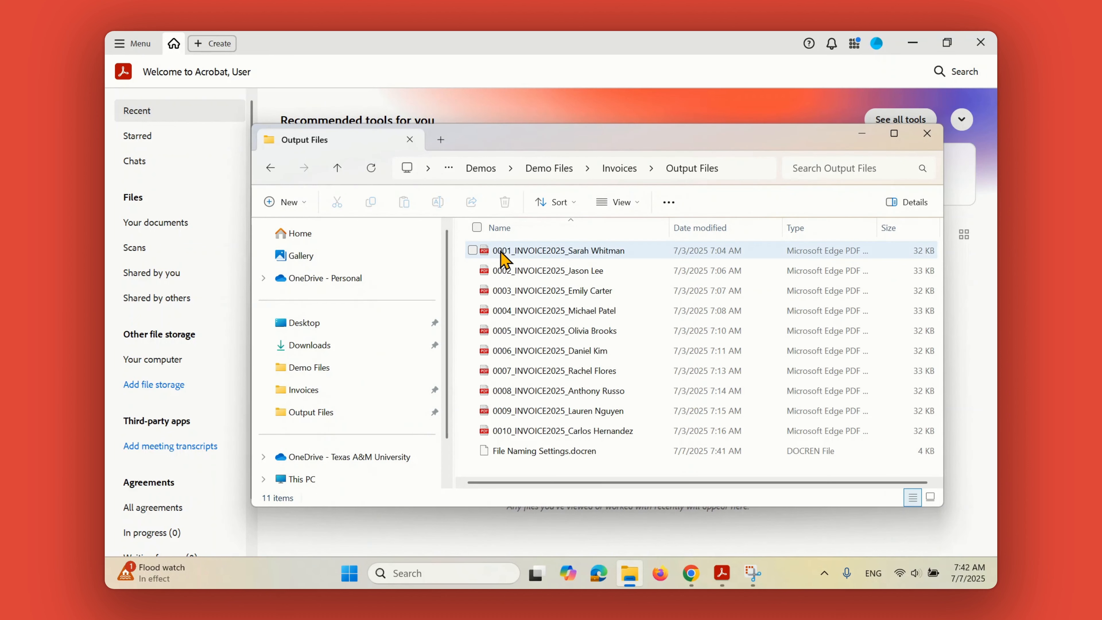